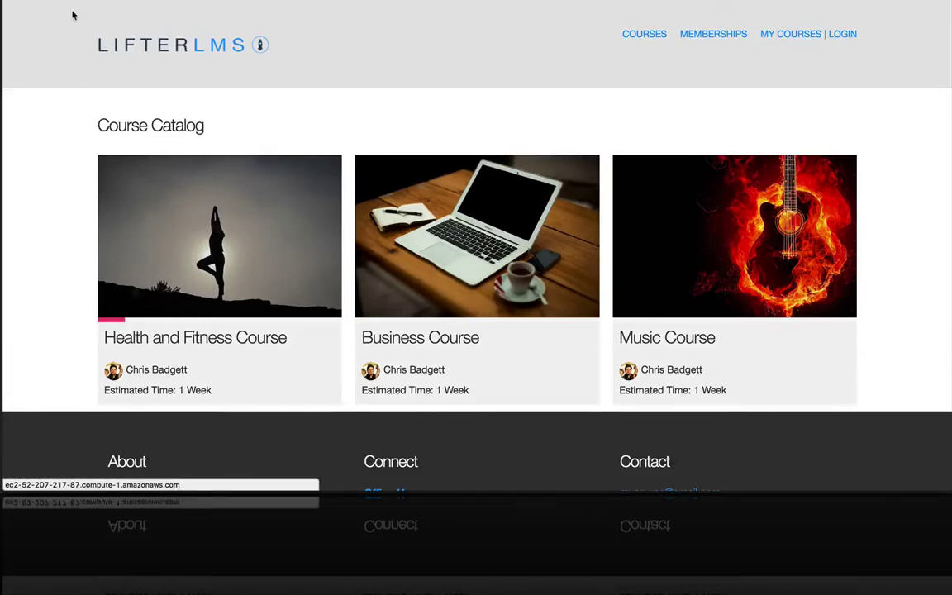
Go from the front-end catalog to the Dashboard, then to LifterLMS Settings in the admin sidebar
{"action": "mouse_move", "coordinate": [70, 4]}
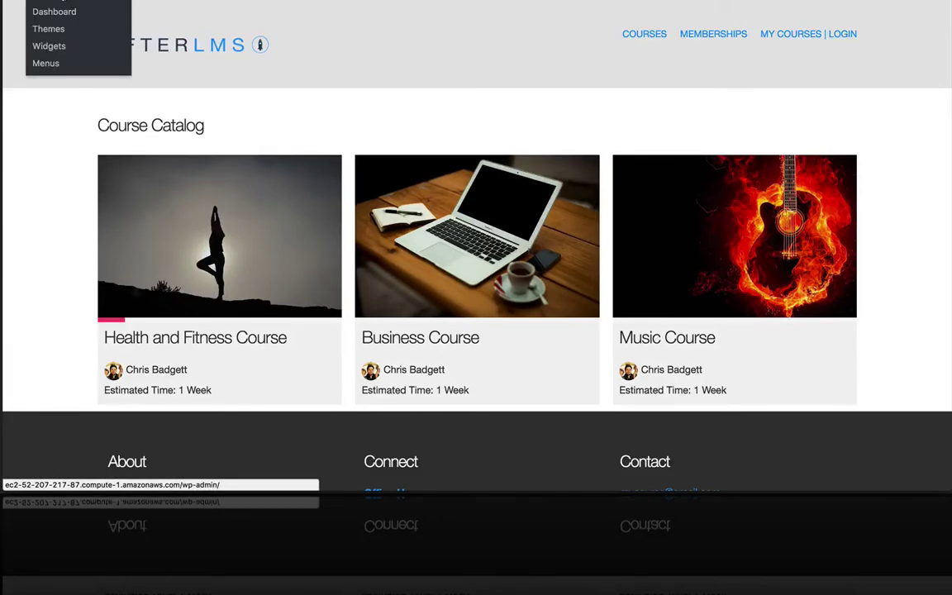
{"action": "left_click", "coordinate": [62, 12]}
{"action": "mouse_move", "coordinate": [58, 188]}
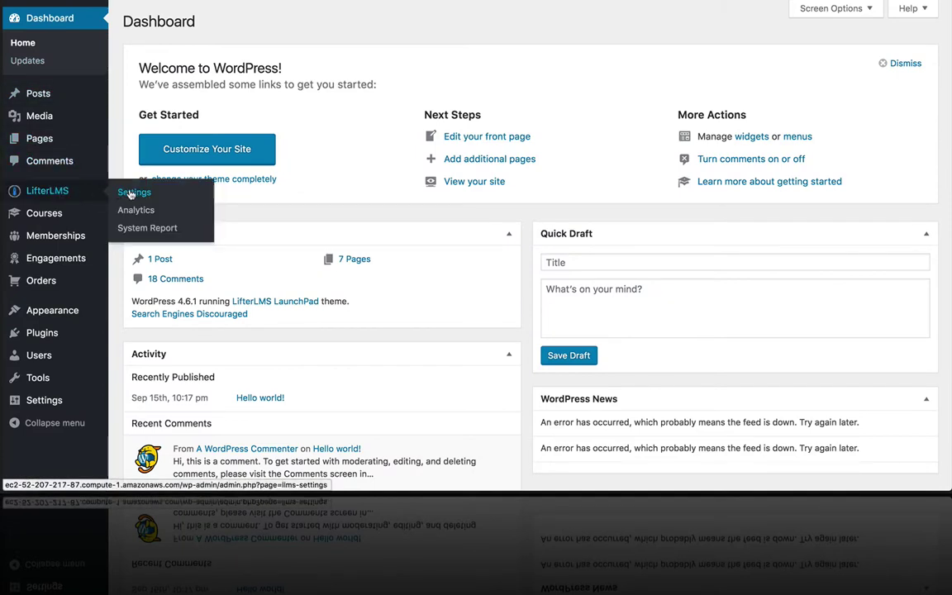
{"action": "left_click", "coordinate": [131, 193]}
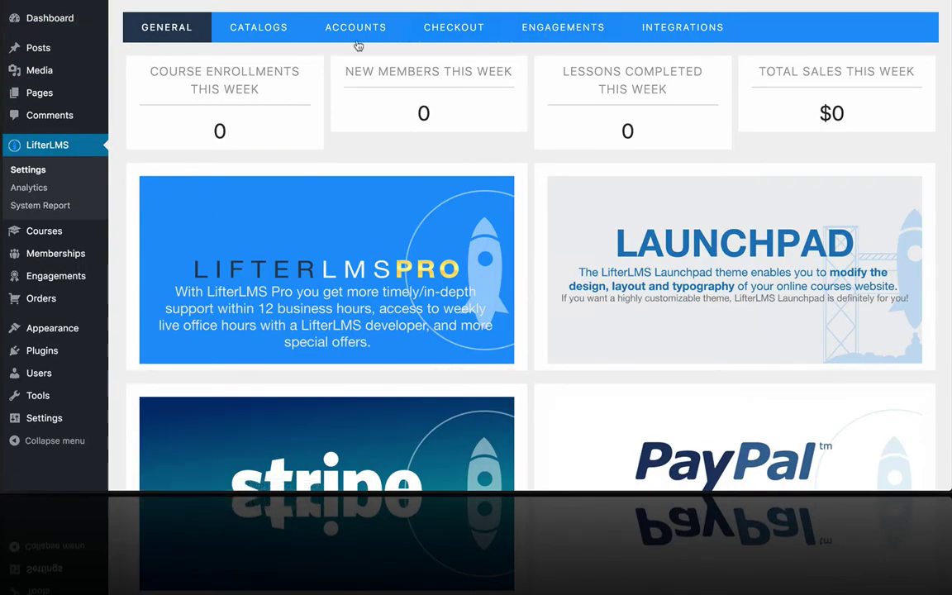
Scroll the General tab past the add-on cards and Quick Links to Features and Tools and Utilities
{"action": "scroll", "coordinate": [307, 275], "scroll_direction": "down", "scroll_amount": 1}
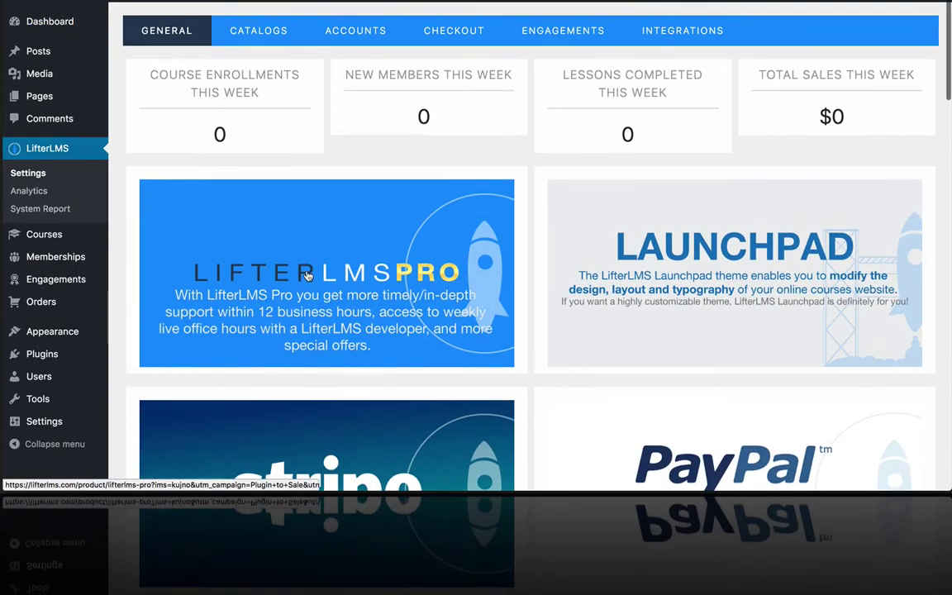
{"action": "scroll", "coordinate": [308, 270], "scroll_direction": "up", "scroll_amount": 1}
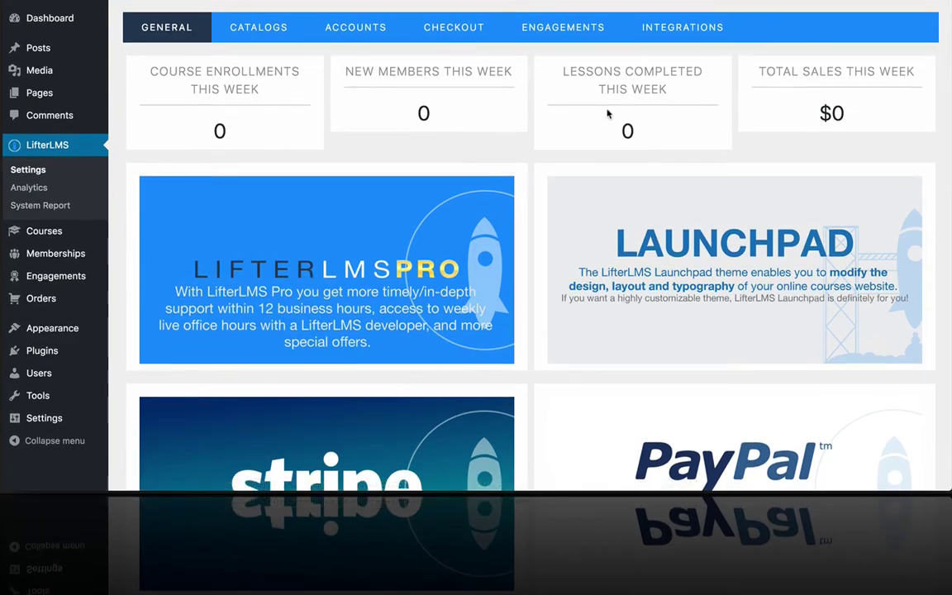
{"action": "scroll", "coordinate": [417, 288], "scroll_direction": "down", "scroll_amount": 1}
{"action": "scroll", "coordinate": [340, 220], "scroll_direction": "down", "scroll_amount": 3}
{"action": "scroll", "coordinate": [562, 339], "scroll_direction": "down", "scroll_amount": 3}
{"action": "scroll", "coordinate": [573, 366], "scroll_direction": "down", "scroll_amount": 3}
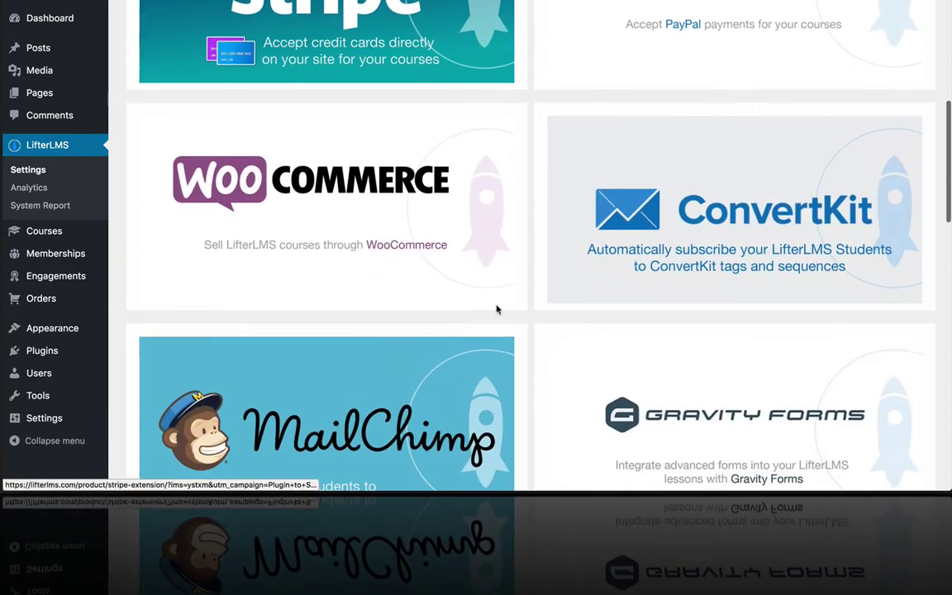
{"action": "scroll", "coordinate": [497, 309], "scroll_direction": "down", "scroll_amount": 3}
{"action": "scroll", "coordinate": [496, 309], "scroll_direction": "down", "scroll_amount": 2}
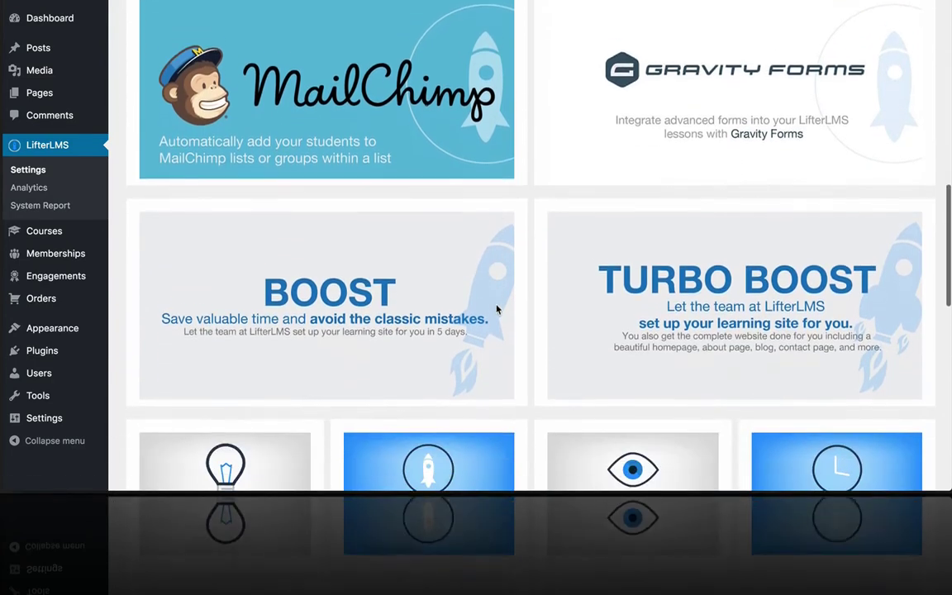
{"action": "scroll", "coordinate": [496, 309], "scroll_direction": "down", "scroll_amount": 1}
{"action": "scroll", "coordinate": [495, 309], "scroll_direction": "up", "scroll_amount": 2}
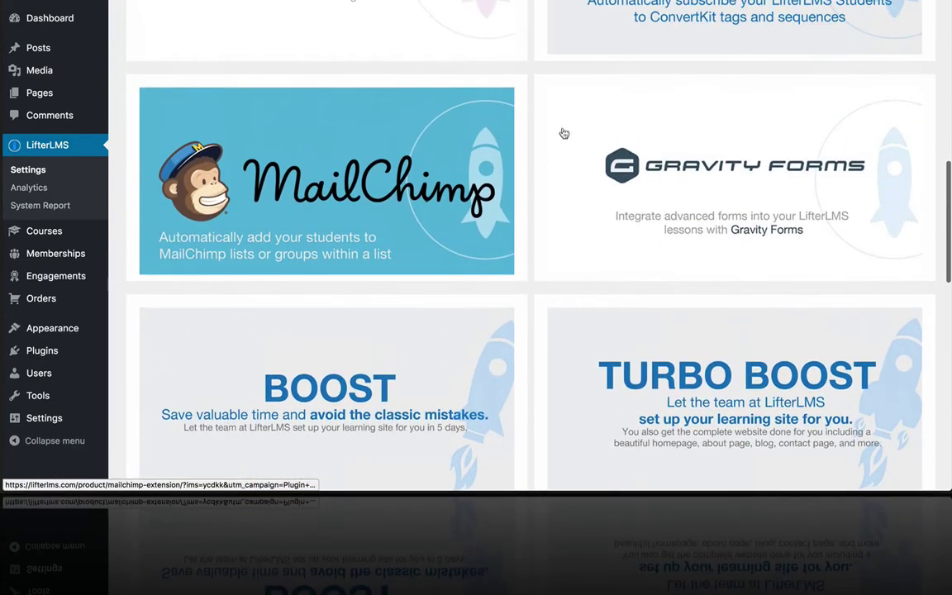
{"action": "scroll", "coordinate": [412, 334], "scroll_direction": "down", "scroll_amount": 5}
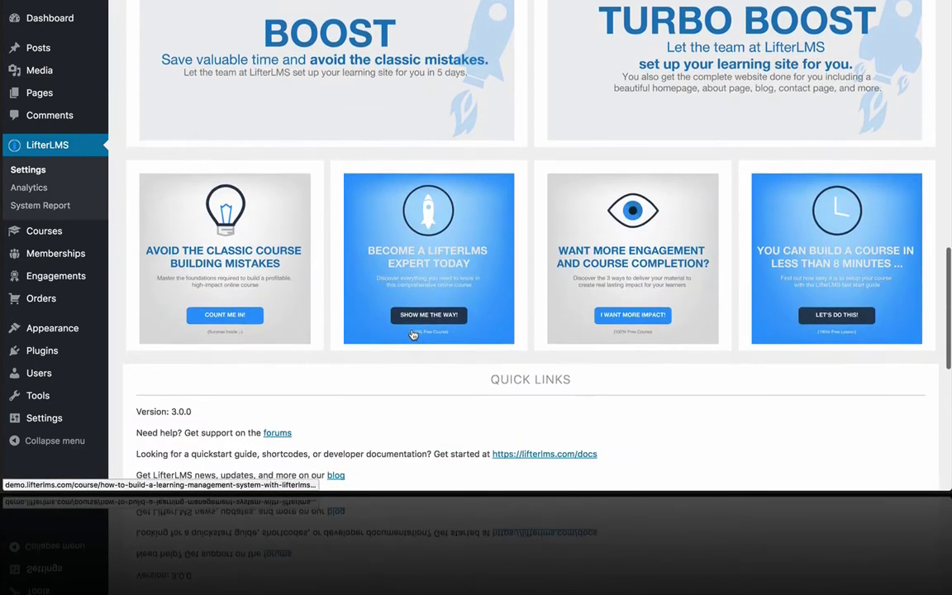
{"action": "scroll", "coordinate": [413, 334], "scroll_direction": "down", "scroll_amount": 1}
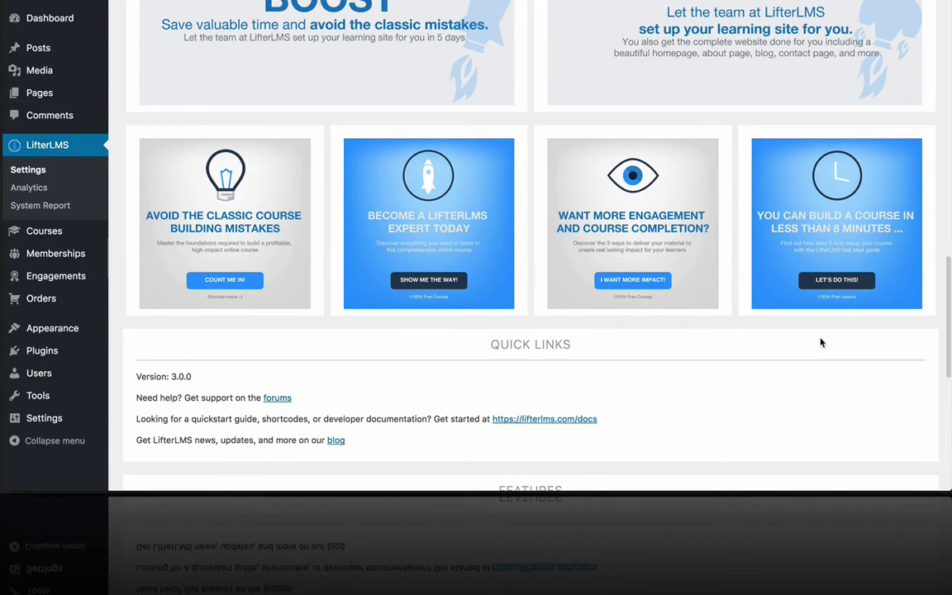
{"action": "scroll", "coordinate": [821, 342], "scroll_direction": "down", "scroll_amount": 5}
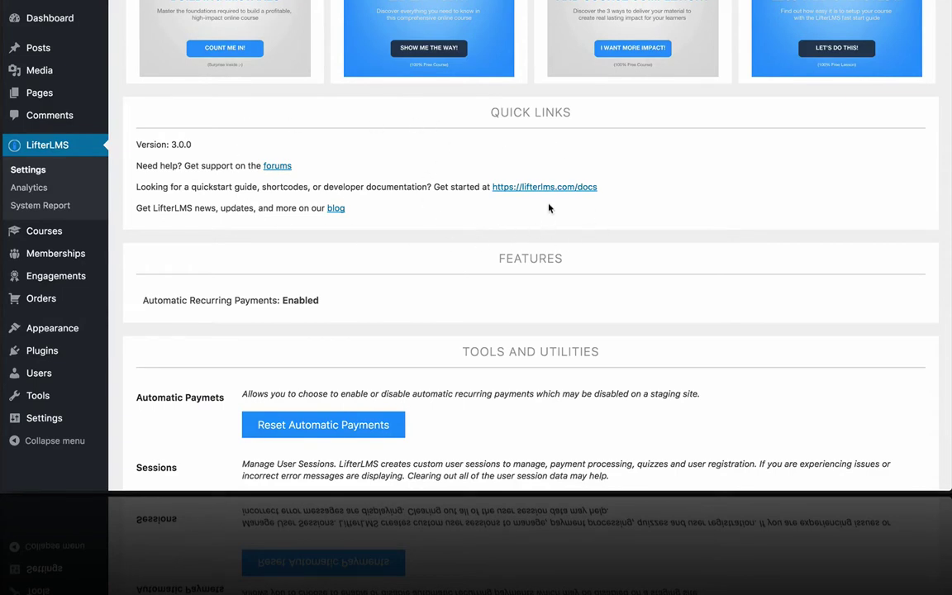
{"action": "scroll", "coordinate": [549, 205], "scroll_direction": "down", "scroll_amount": 1}
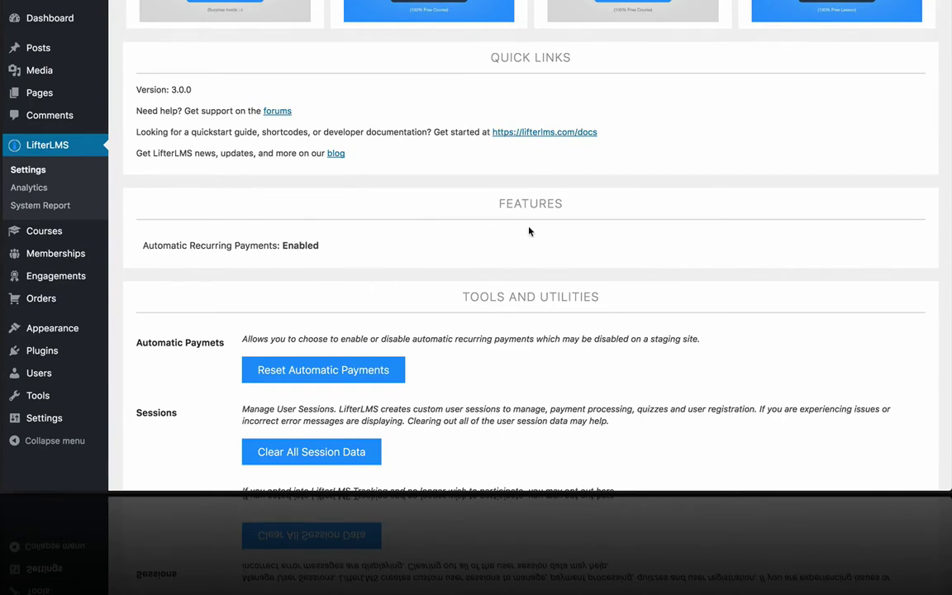
{"action": "scroll", "coordinate": [528, 231], "scroll_direction": "down", "scroll_amount": 3}
{"action": "scroll", "coordinate": [512, 223], "scroll_direction": "down", "scroll_amount": 1}
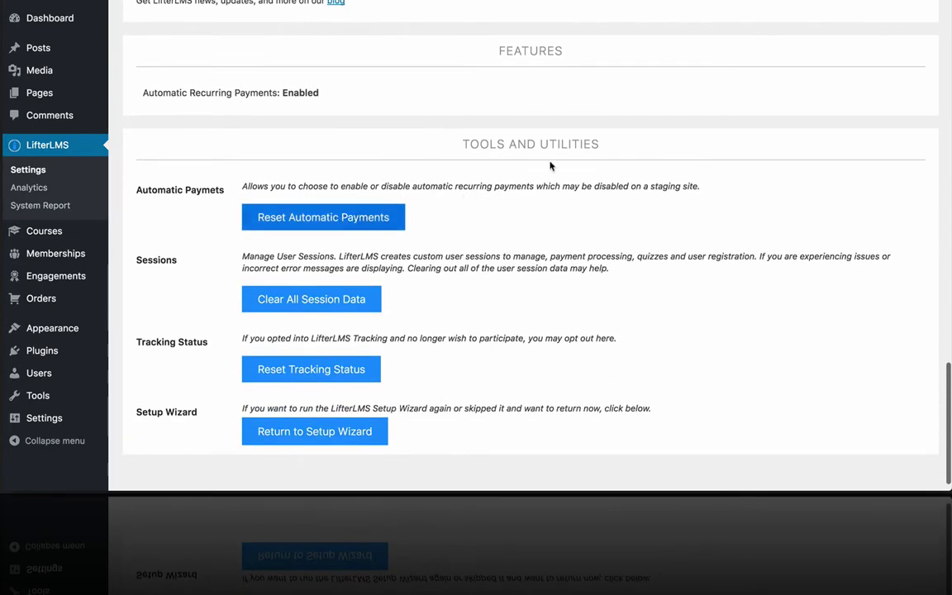
{"action": "scroll", "coordinate": [552, 164], "scroll_direction": "up", "scroll_amount": 1}
{"action": "scroll", "coordinate": [552, 164], "scroll_direction": "up", "scroll_amount": 2}
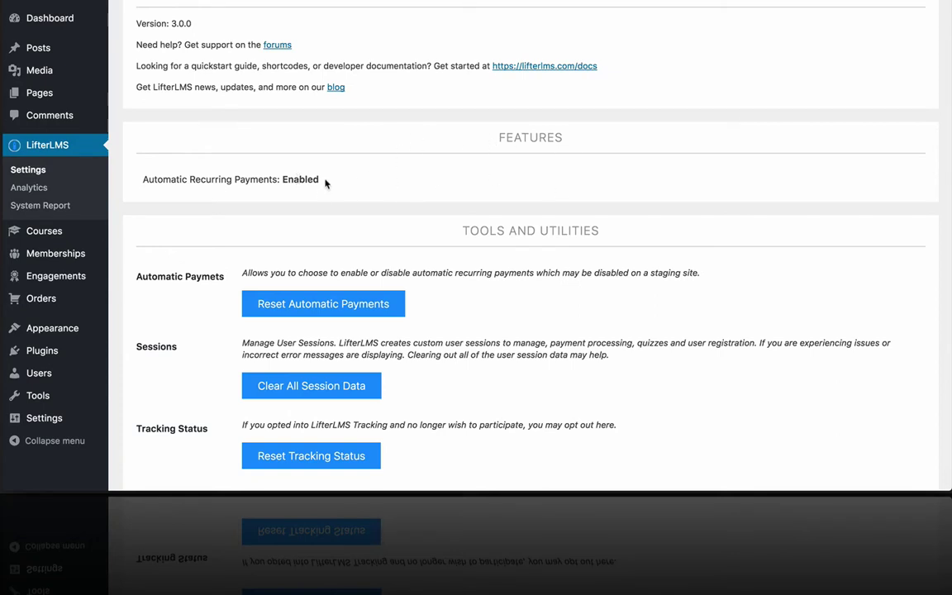
{"action": "left_click_drag", "start_coordinate": [320, 179], "coordinate": [145, 175]}
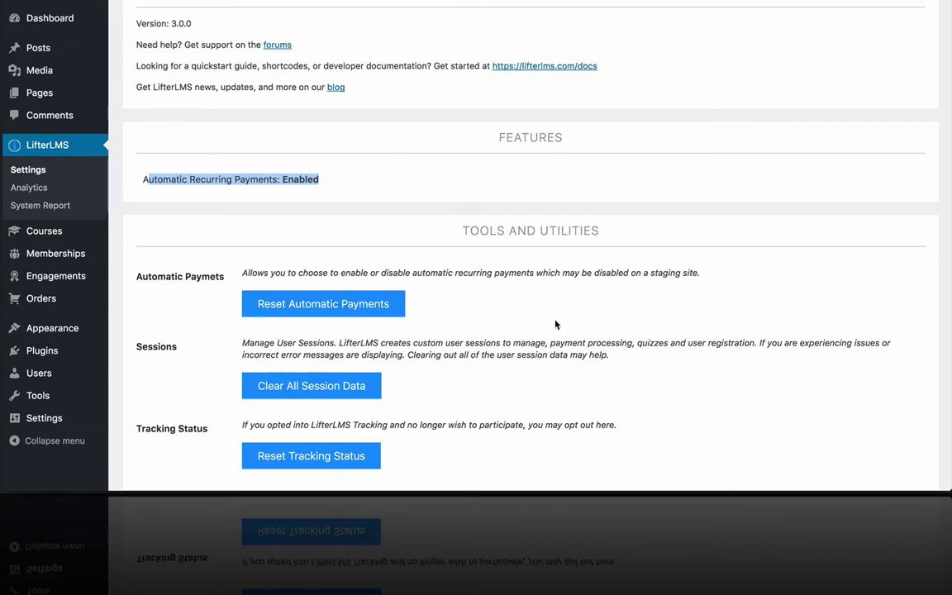
{"action": "scroll", "coordinate": [556, 325], "scroll_direction": "down", "scroll_amount": 3}
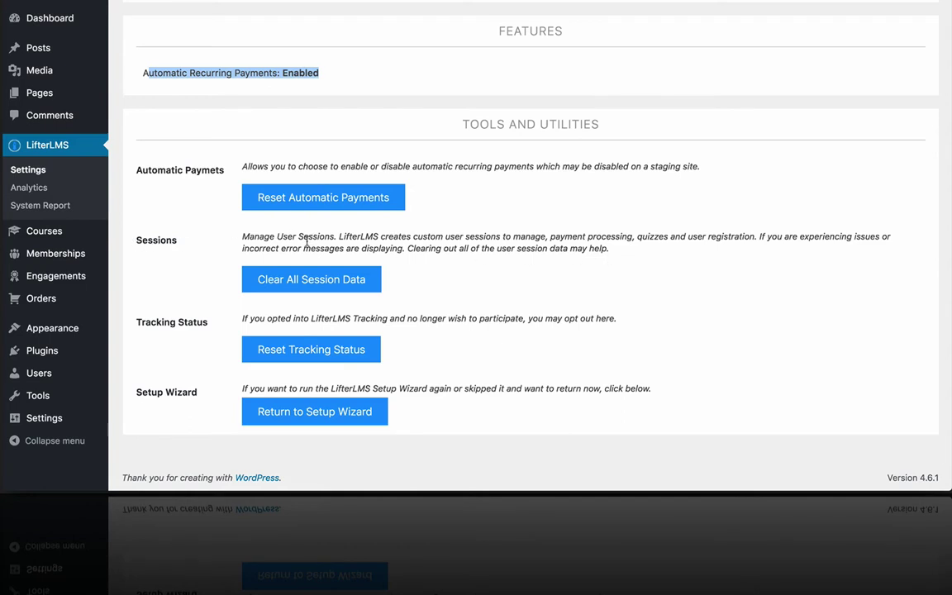
Highlight the Sessions and Tracking Status descriptions, then scroll back to the top of General settings
{"action": "left_click_drag", "start_coordinate": [245, 237], "coordinate": [572, 248]}
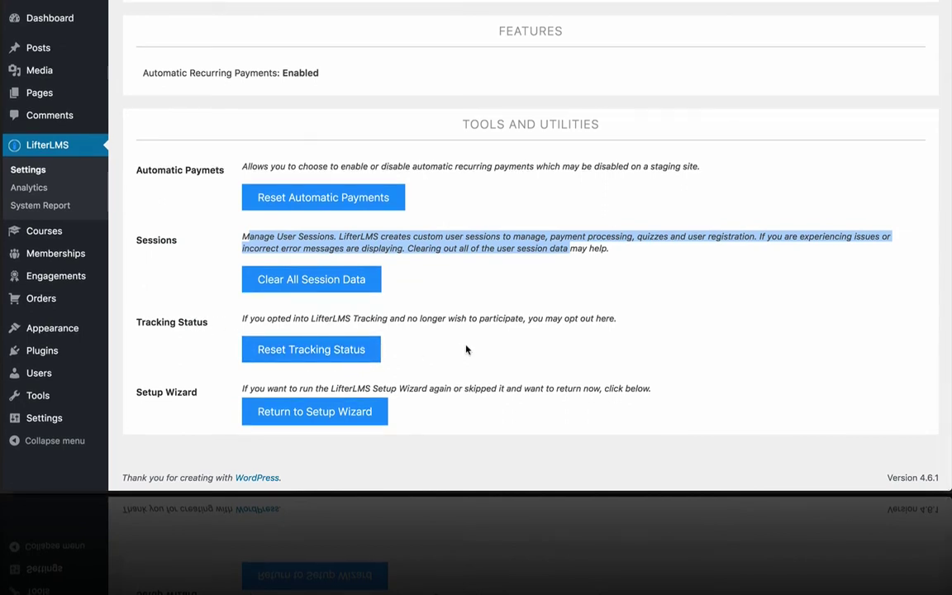
{"action": "scroll", "coordinate": [466, 350], "scroll_direction": "up", "scroll_amount": 1}
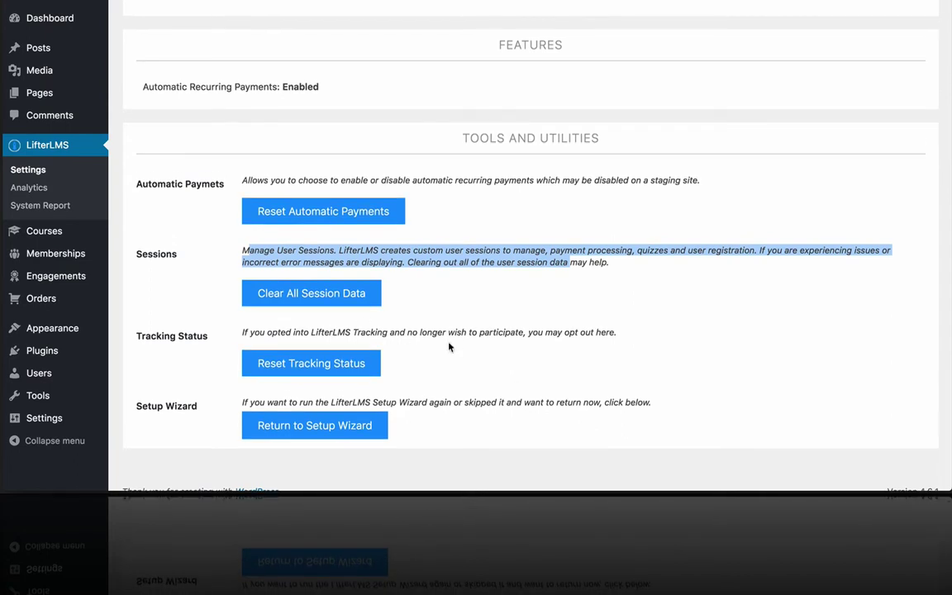
{"action": "scroll", "coordinate": [449, 347], "scroll_direction": "down", "scroll_amount": 1}
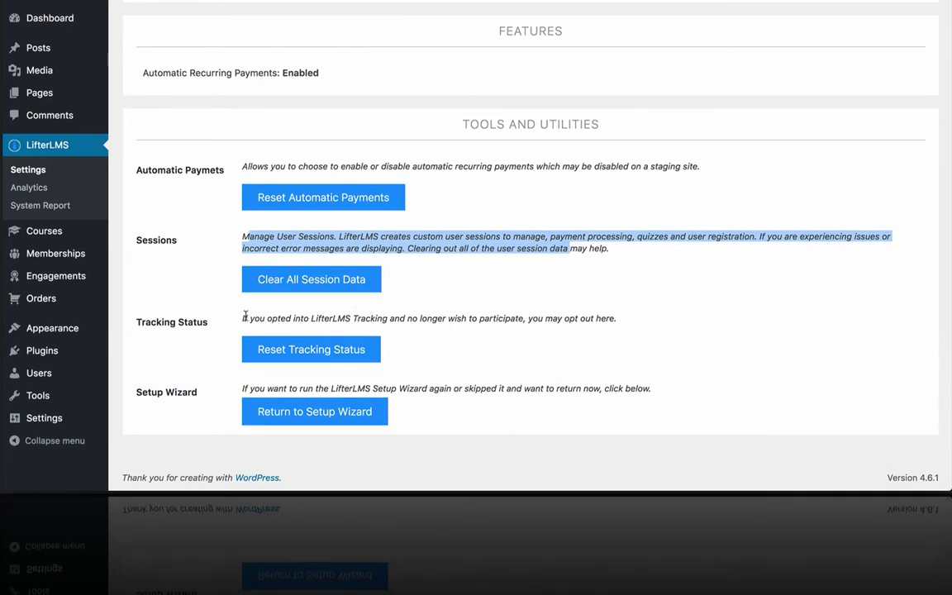
{"action": "left_click_drag", "start_coordinate": [243, 317], "coordinate": [632, 318]}
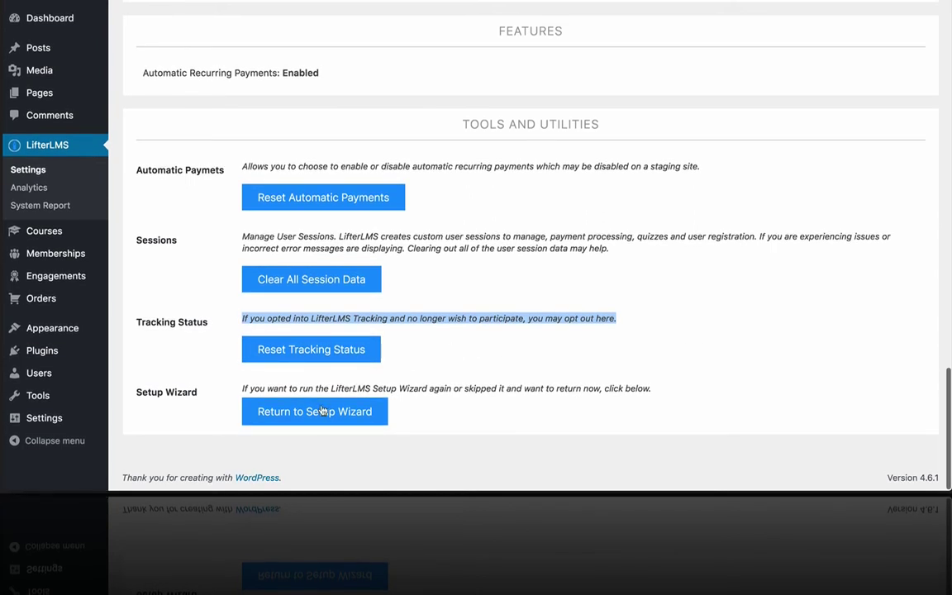
{"action": "scroll", "coordinate": [428, 333], "scroll_direction": "up", "scroll_amount": 3}
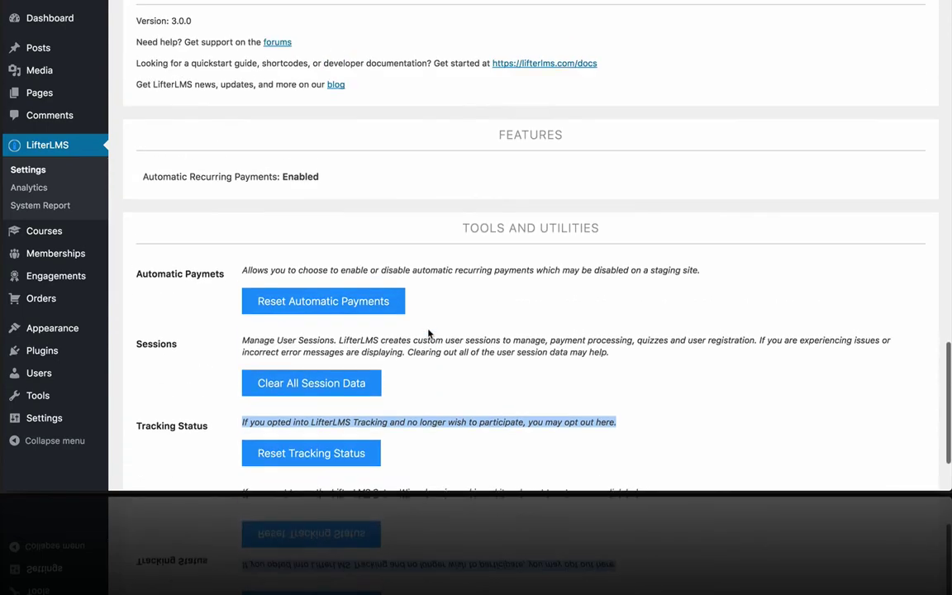
{"action": "scroll", "coordinate": [428, 333], "scroll_direction": "up", "scroll_amount": 15}
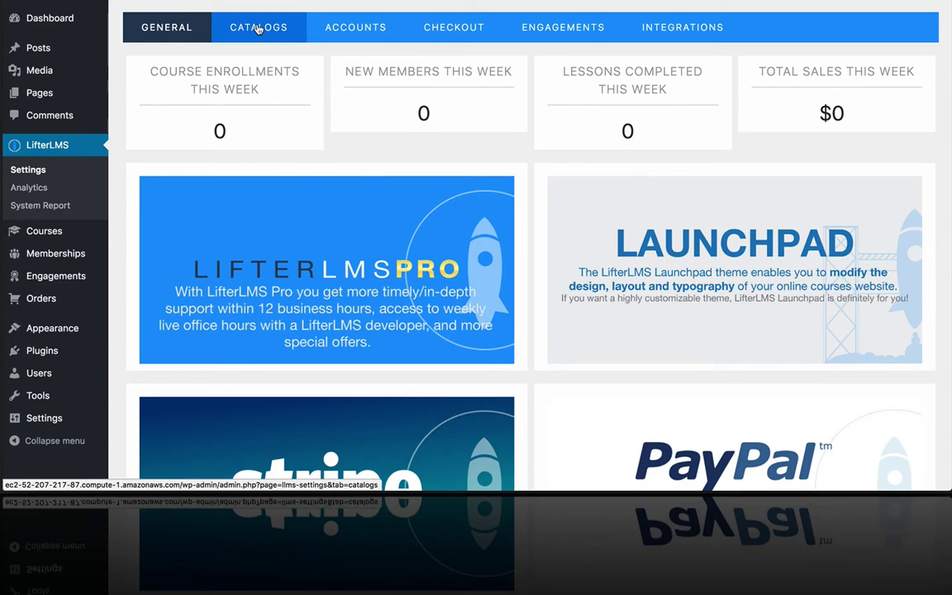
Switch to the Catalogs tab and check the course sorting order, keeping Order (Low to High)
{"action": "left_click", "coordinate": [258, 29]}
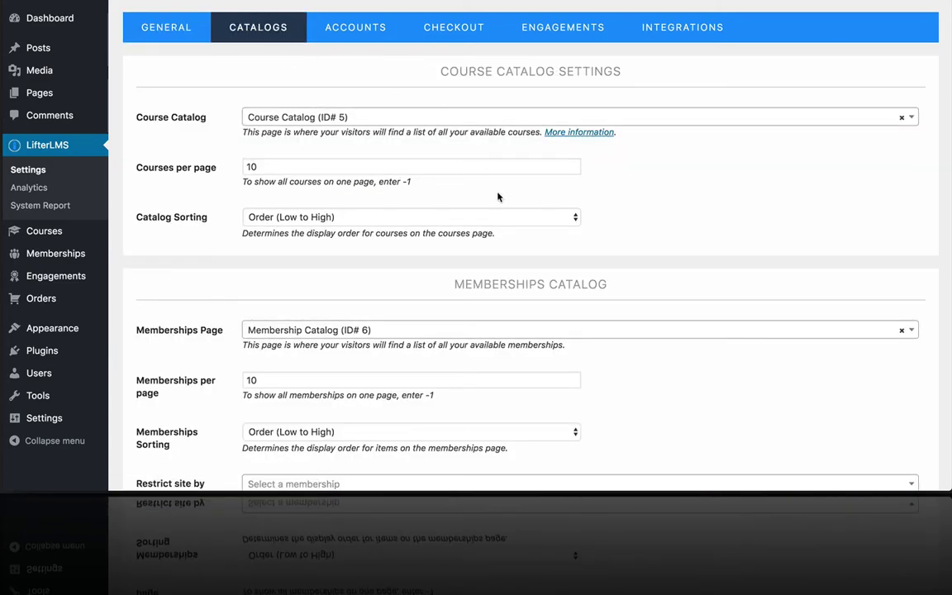
{"action": "scroll", "coordinate": [499, 205], "scroll_direction": "down", "scroll_amount": 3}
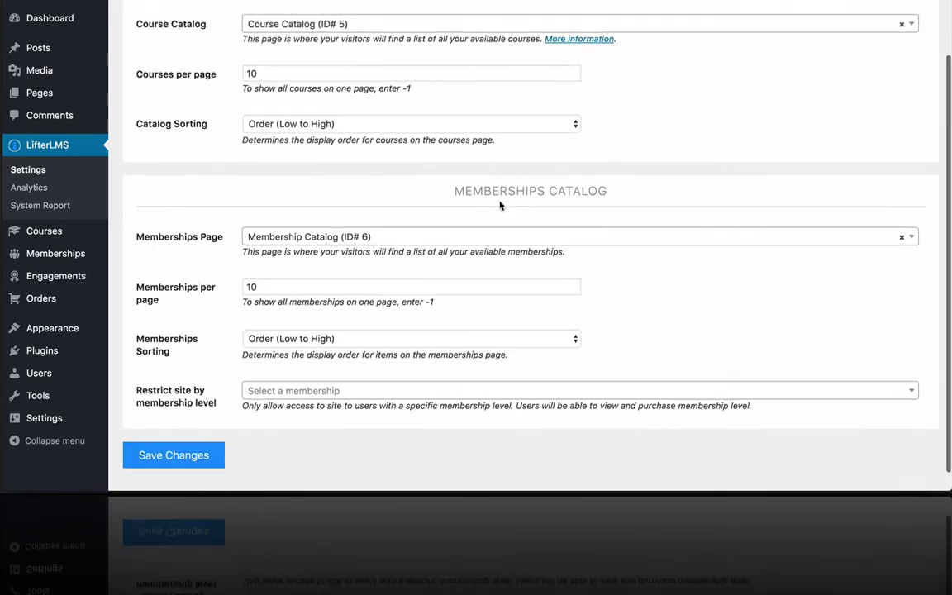
{"action": "scroll", "coordinate": [499, 205], "scroll_direction": "up", "scroll_amount": 3}
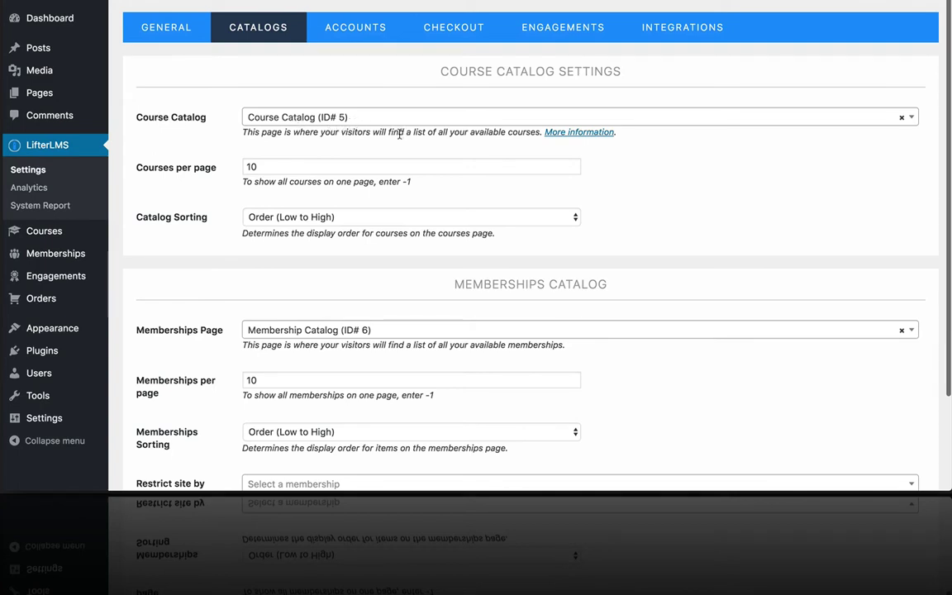
{"action": "left_click", "coordinate": [336, 218]}
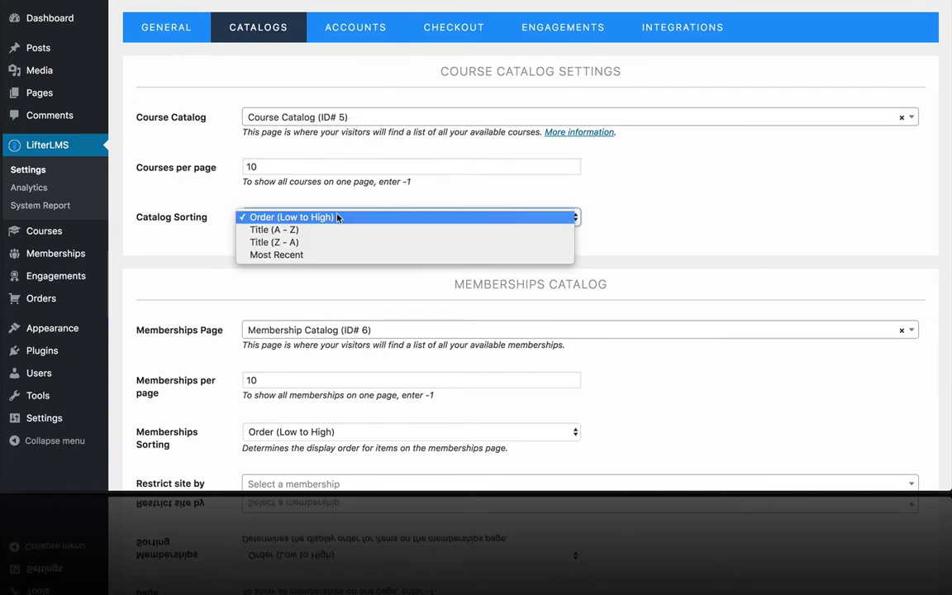
{"action": "left_click", "coordinate": [501, 201]}
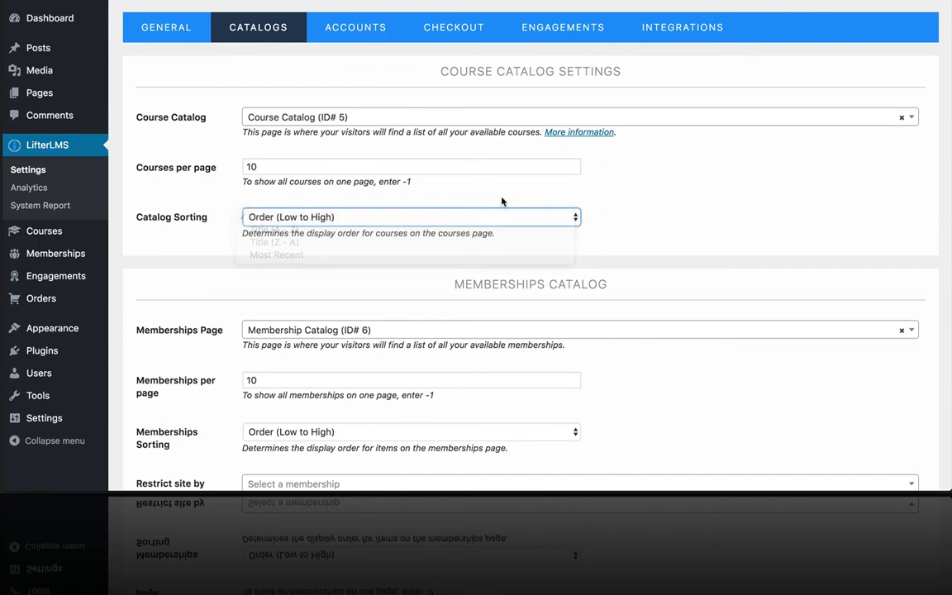
Inspect the Courses per page value, leaving it at 10
{"action": "left_click", "coordinate": [274, 166]}
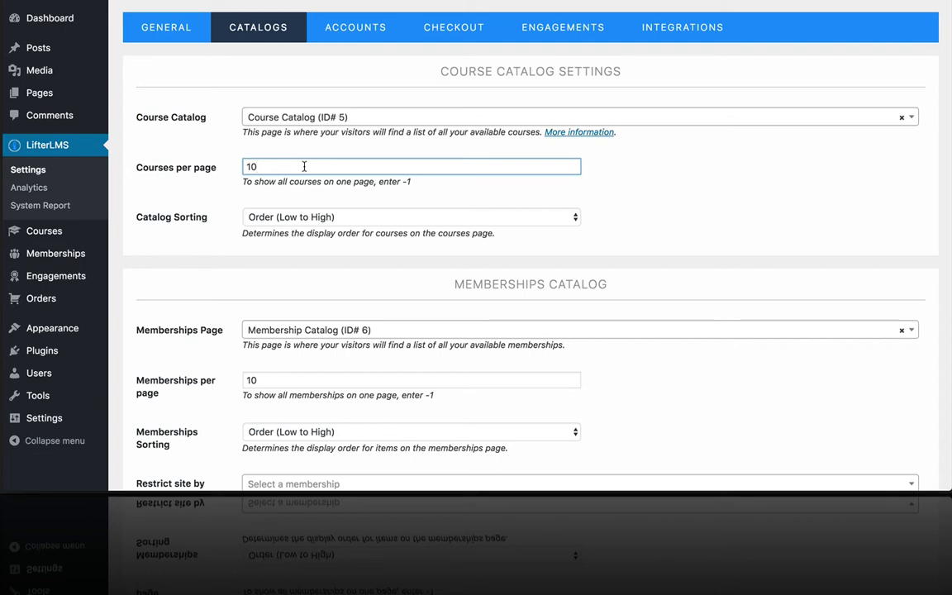
{"action": "double_click", "coordinate": [253, 166]}
{"action": "left_click", "coordinate": [287, 165]}
{"action": "left_click", "coordinate": [259, 165]}
{"action": "scroll", "coordinate": [565, 264], "scroll_direction": "down", "scroll_amount": 3}
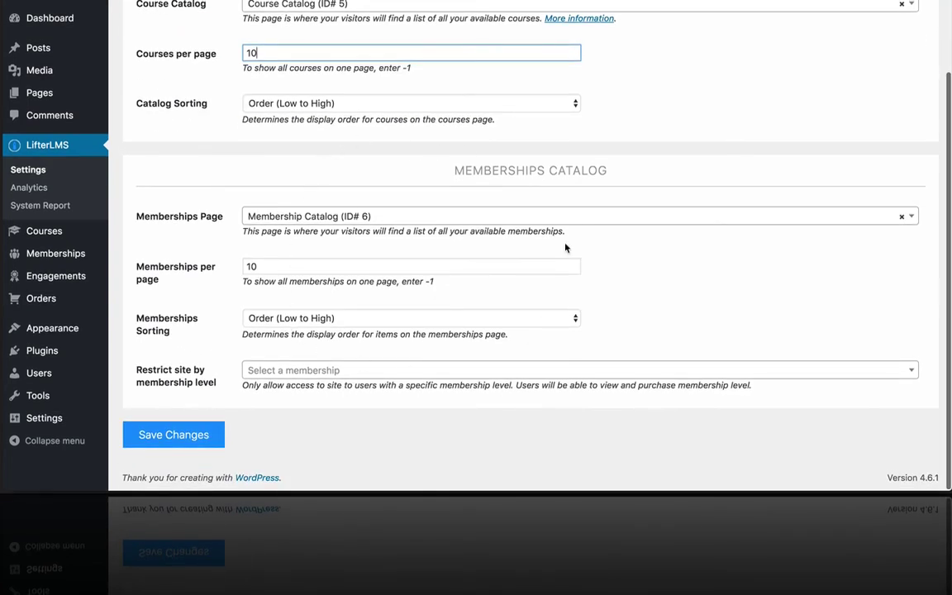
{"action": "scroll", "coordinate": [566, 246], "scroll_direction": "up", "scroll_amount": 3}
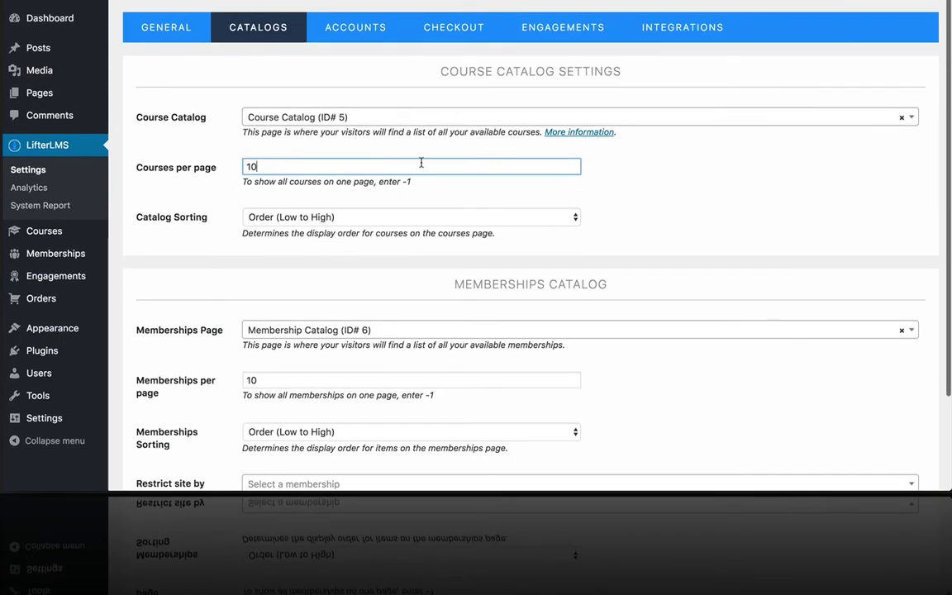
{"action": "left_click", "coordinate": [353, 39]}
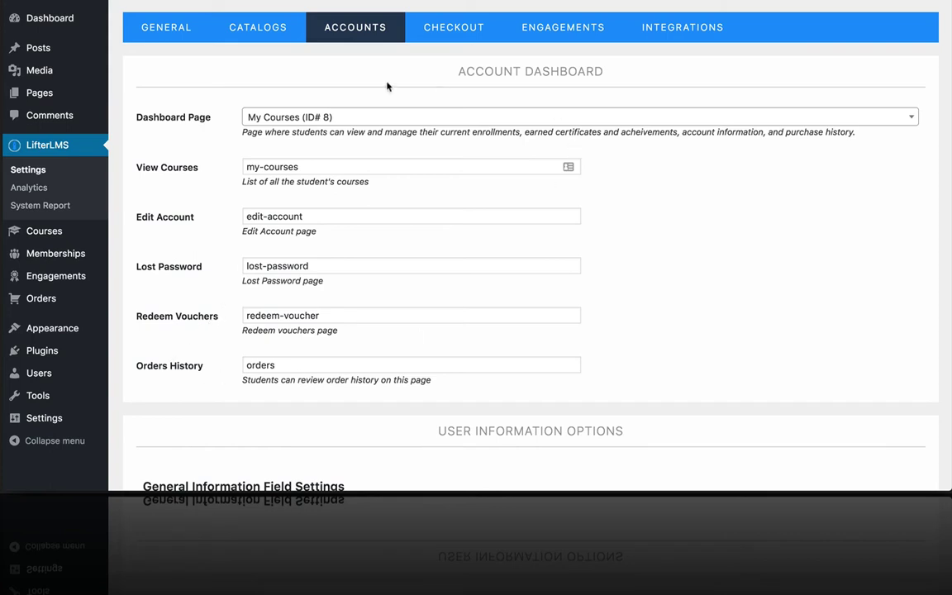
{"action": "scroll", "coordinate": [447, 285], "scroll_direction": "down", "scroll_amount": 1}
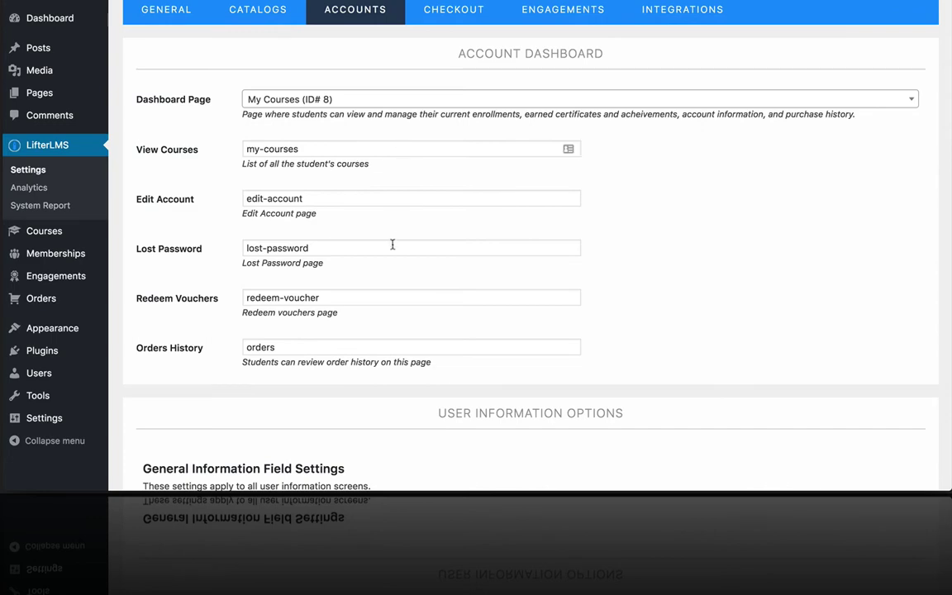
{"action": "scroll", "coordinate": [401, 241], "scroll_direction": "down", "scroll_amount": 5}
{"action": "scroll", "coordinate": [403, 240], "scroll_direction": "down", "scroll_amount": 3}
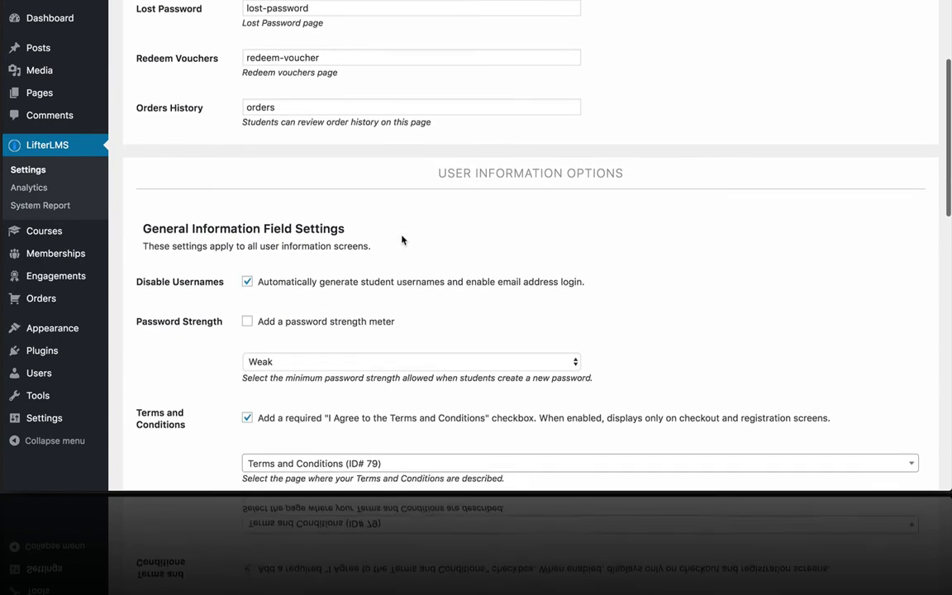
{"action": "scroll", "coordinate": [402, 240], "scroll_direction": "down", "scroll_amount": 1}
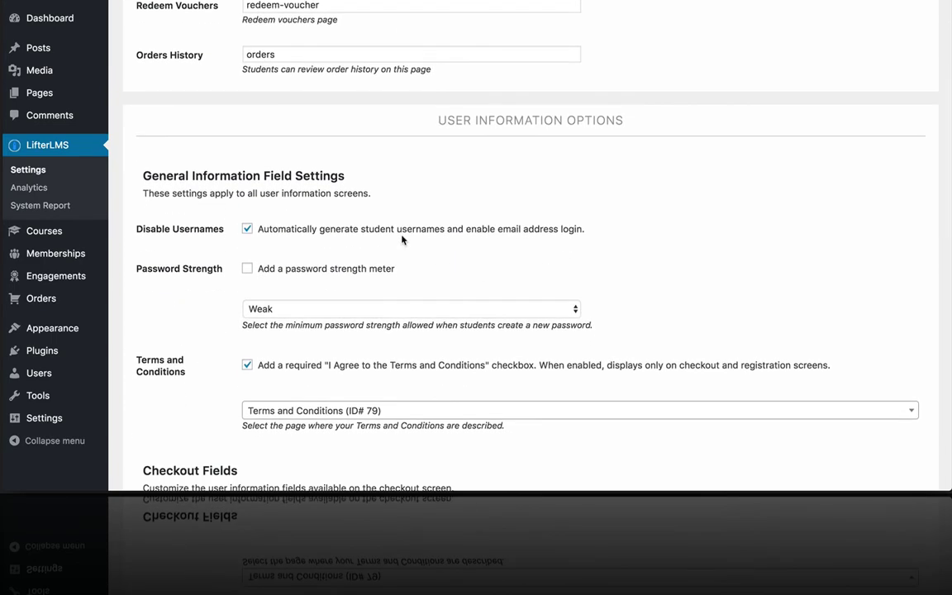
{"action": "scroll", "coordinate": [403, 240], "scroll_direction": "down", "scroll_amount": 1}
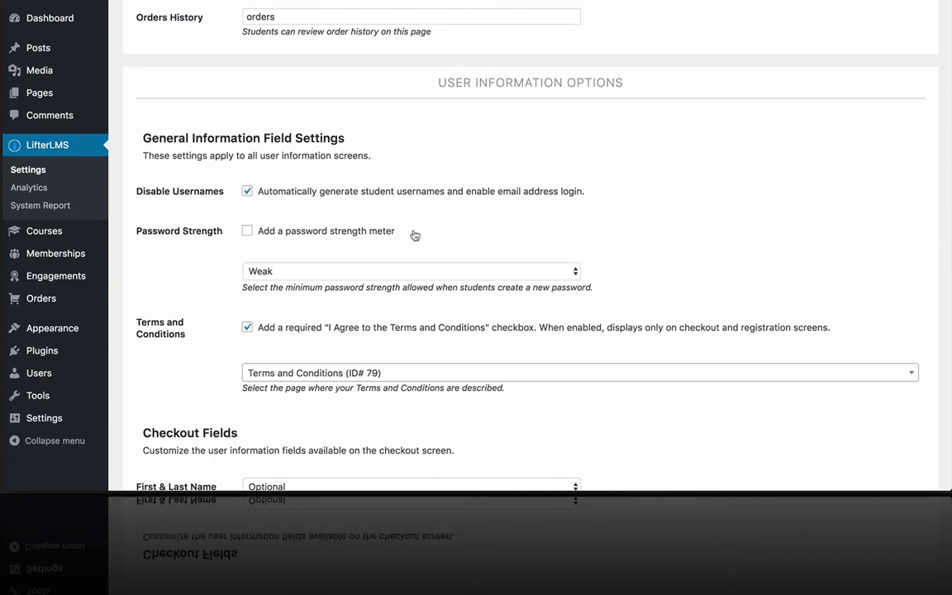
{"action": "scroll", "coordinate": [420, 214], "scroll_direction": "down", "scroll_amount": 1}
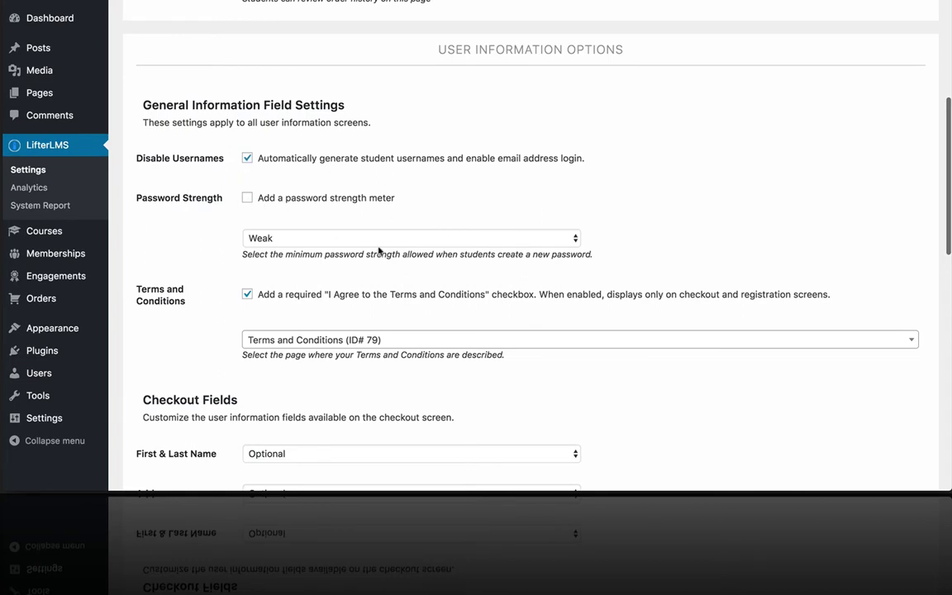
{"action": "scroll", "coordinate": [447, 254], "scroll_direction": "down", "scroll_amount": 2}
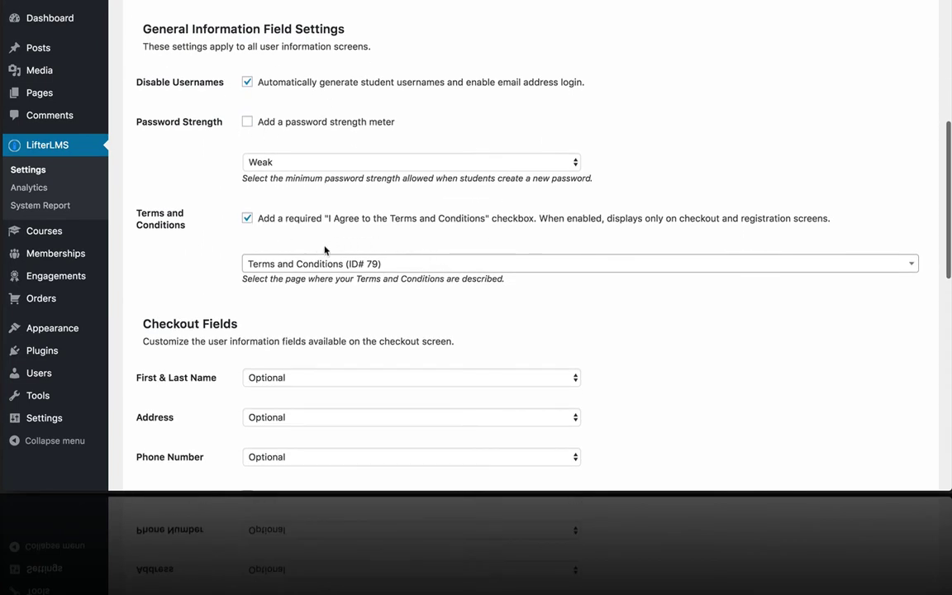
{"action": "scroll", "coordinate": [325, 249], "scroll_direction": "down", "scroll_amount": 2}
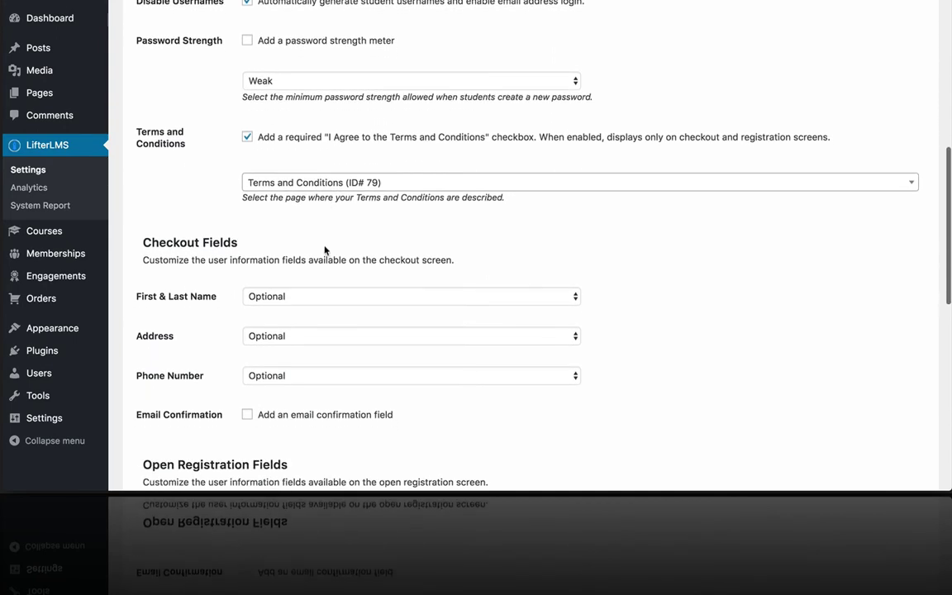
{"action": "scroll", "coordinate": [325, 250], "scroll_direction": "down", "scroll_amount": 2}
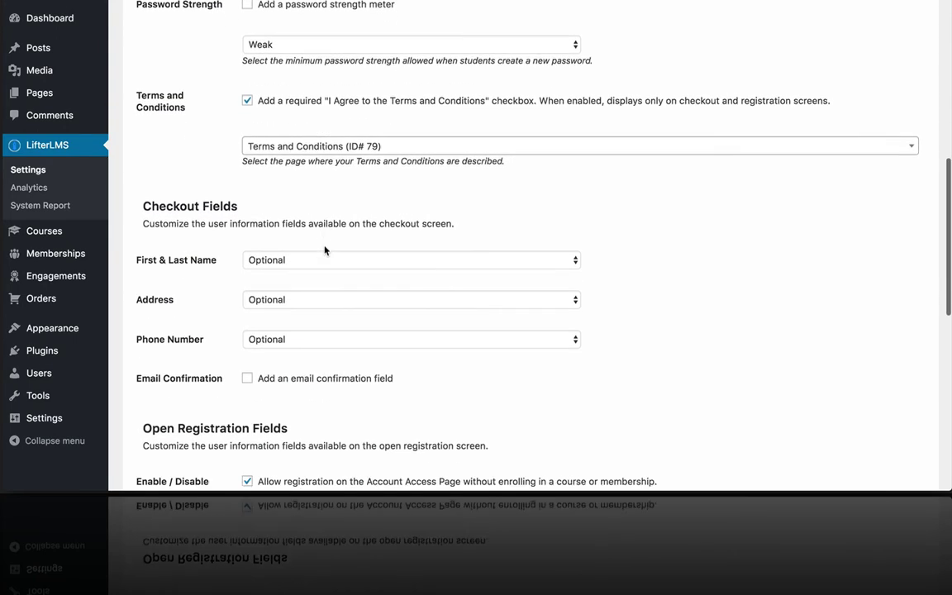
{"action": "scroll", "coordinate": [325, 250], "scroll_direction": "down", "scroll_amount": 2}
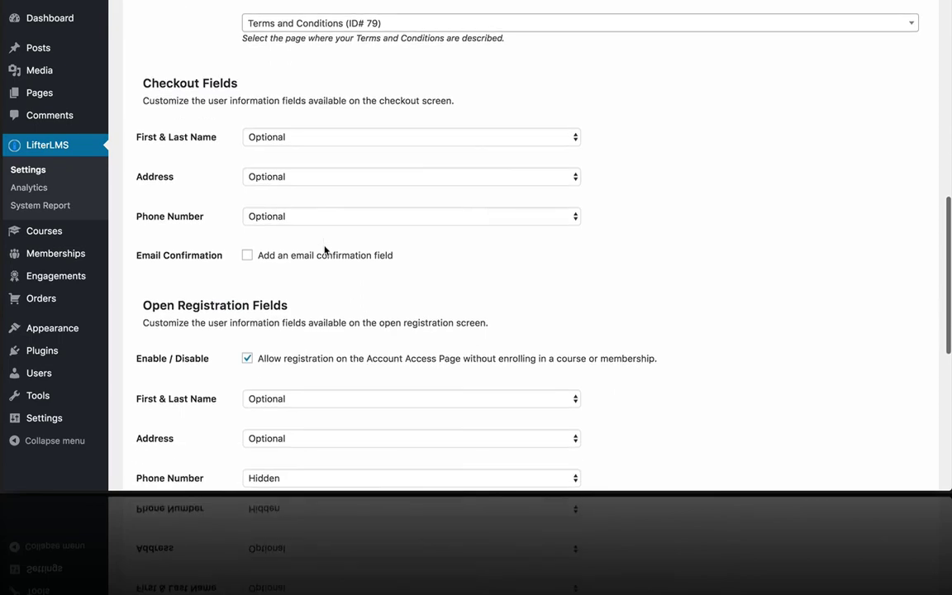
{"action": "scroll", "coordinate": [325, 250], "scroll_direction": "down", "scroll_amount": 7}
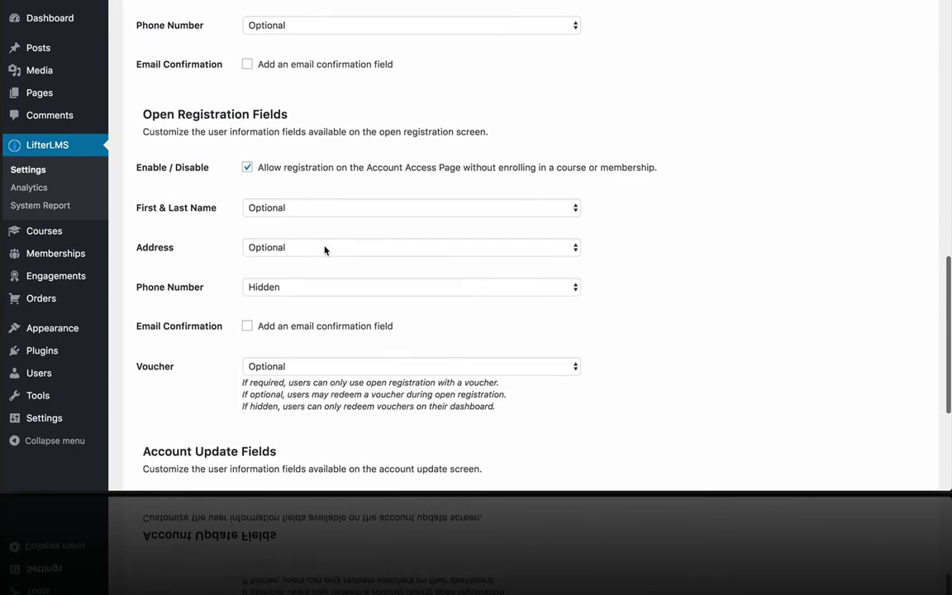
{"action": "scroll", "coordinate": [324, 249], "scroll_direction": "down", "scroll_amount": 4}
{"action": "scroll", "coordinate": [325, 250], "scroll_direction": "up", "scroll_amount": 10}
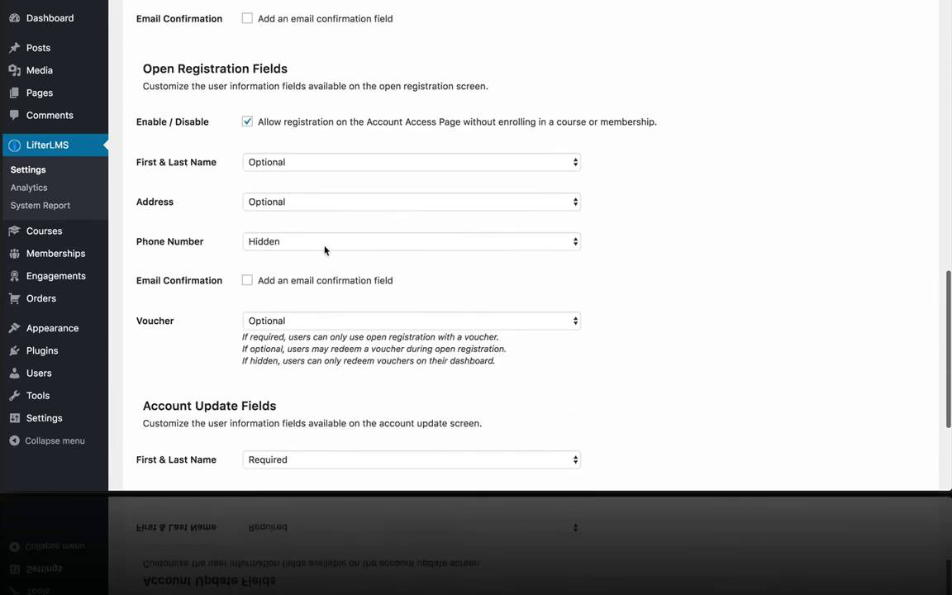
{"action": "scroll", "coordinate": [324, 250], "scroll_direction": "up", "scroll_amount": 4}
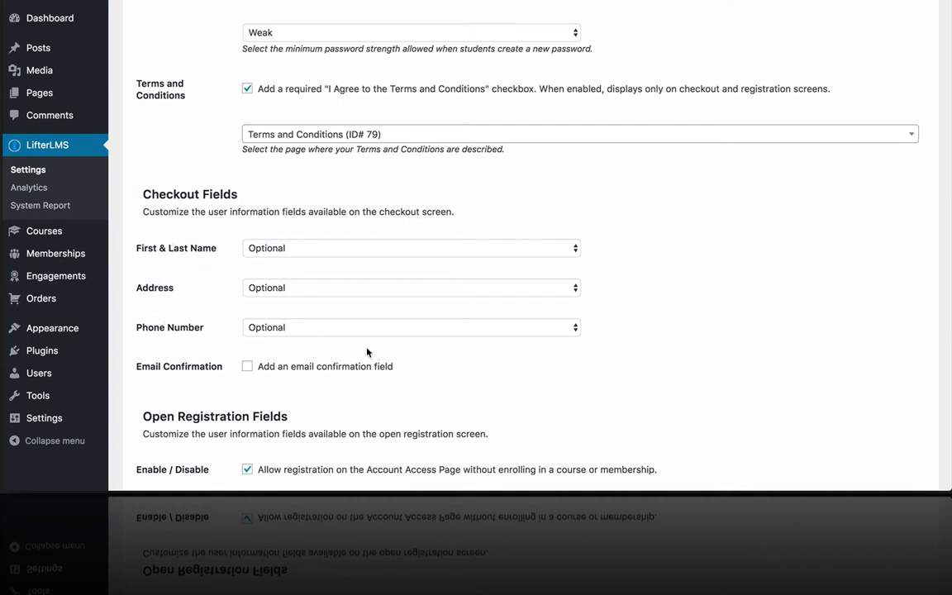
{"action": "scroll", "coordinate": [367, 352], "scroll_direction": "down", "scroll_amount": 5}
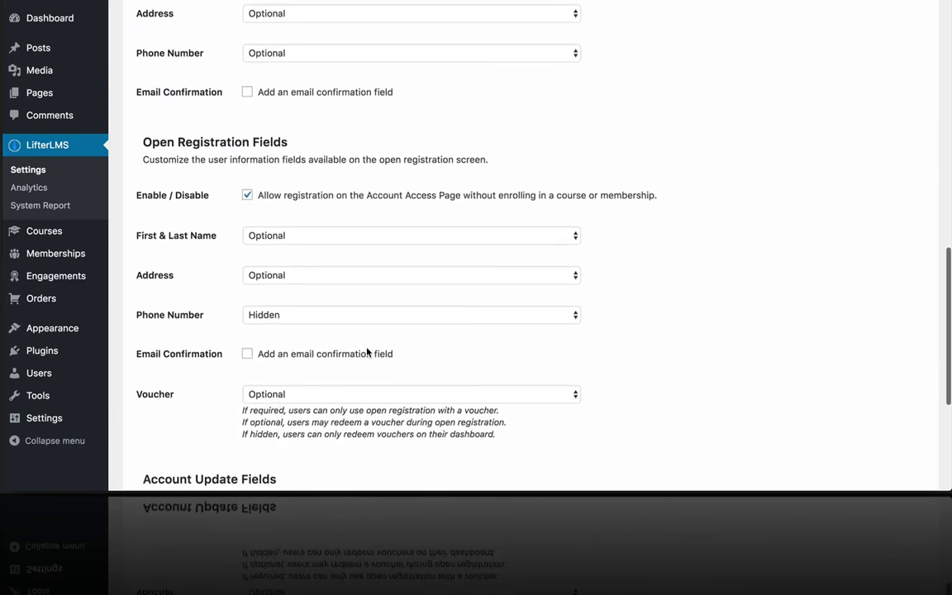
{"action": "scroll", "coordinate": [366, 352], "scroll_direction": "down", "scroll_amount": 2}
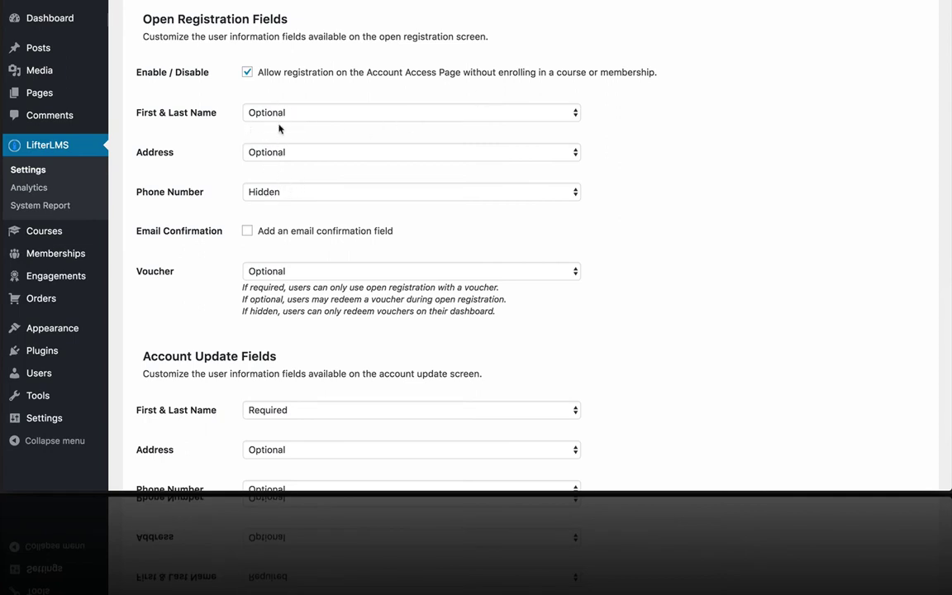
{"action": "left_click", "coordinate": [271, 112]}
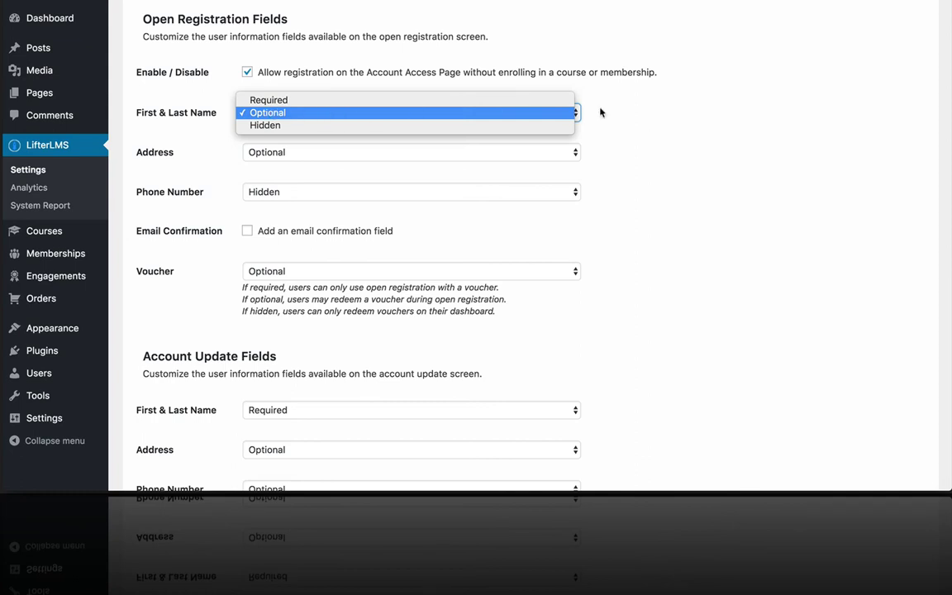
{"action": "left_click", "coordinate": [710, 121]}
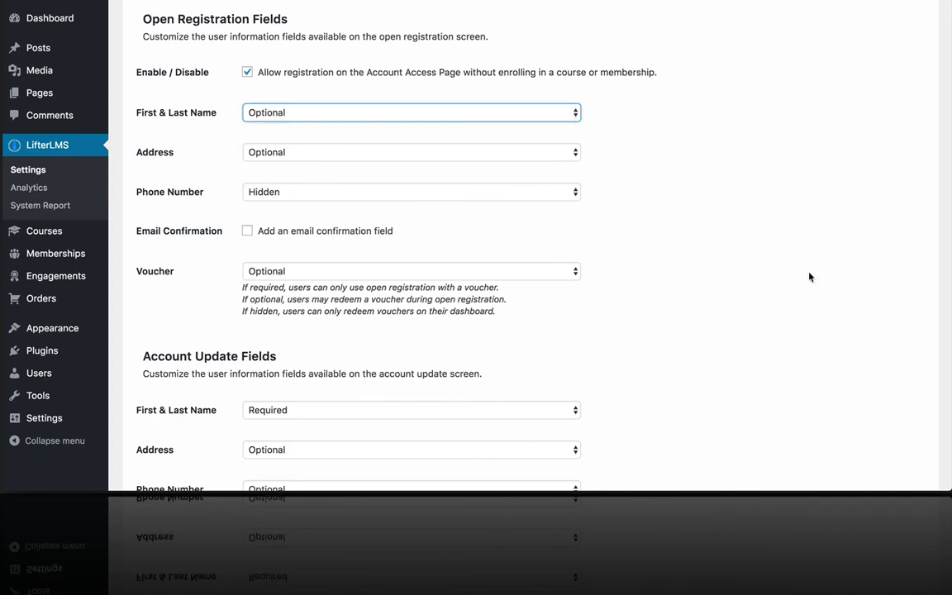
{"action": "scroll", "coordinate": [809, 277], "scroll_direction": "down", "scroll_amount": 3}
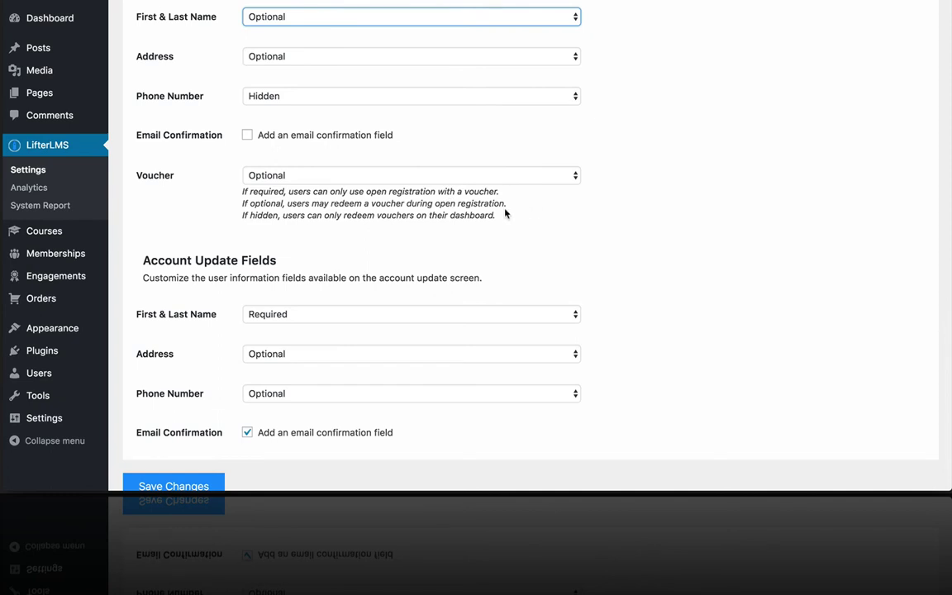
{"action": "left_click_drag", "start_coordinate": [506, 215], "coordinate": [401, 190]}
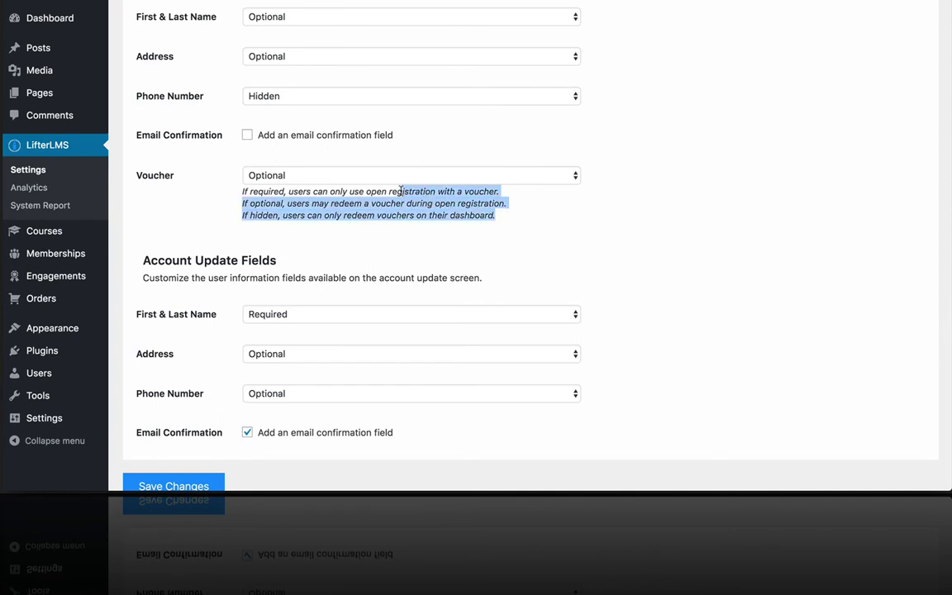
{"action": "mouse_move", "coordinate": [494, 216]}
{"action": "left_mouse_down"}
{"action": "mouse_move", "coordinate": [295, 189]}
{"action": "mouse_move", "coordinate": [234, 193]}
{"action": "mouse_move", "coordinate": [502, 212]}
{"action": "left_mouse_up"}
{"action": "left_click", "coordinate": [503, 214]}
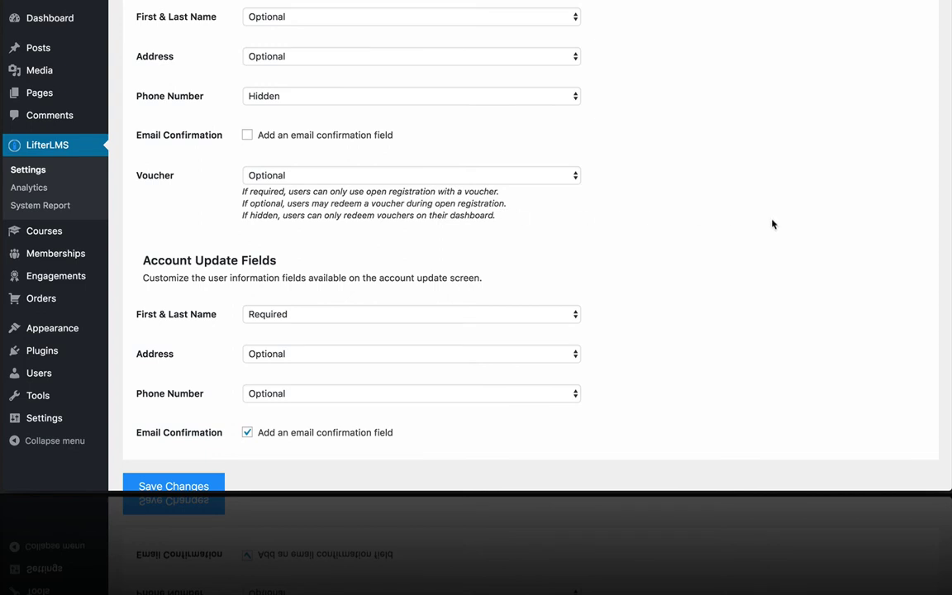
{"action": "scroll", "coordinate": [772, 224], "scroll_direction": "down", "scroll_amount": 2}
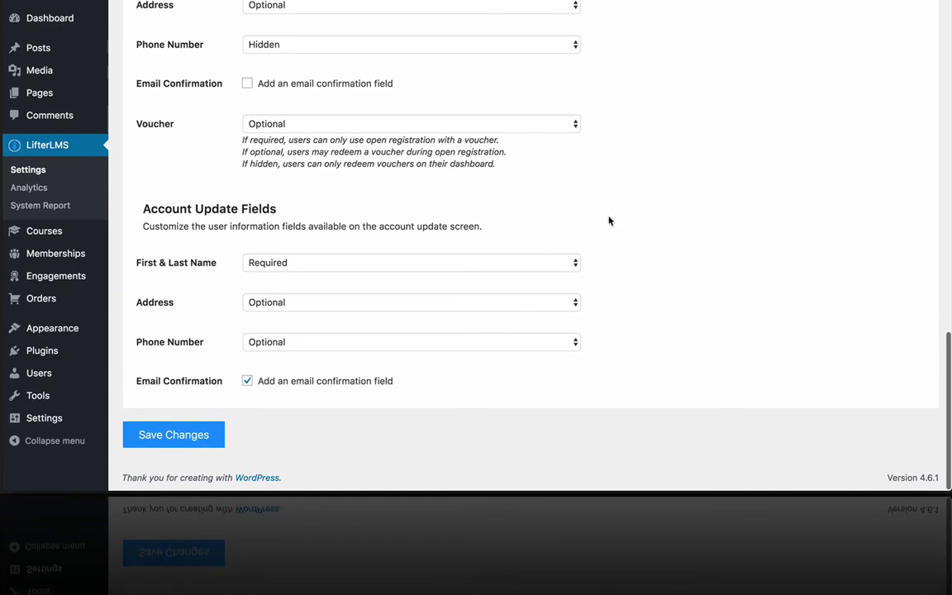
{"action": "scroll", "coordinate": [609, 221], "scroll_direction": "up", "scroll_amount": 15}
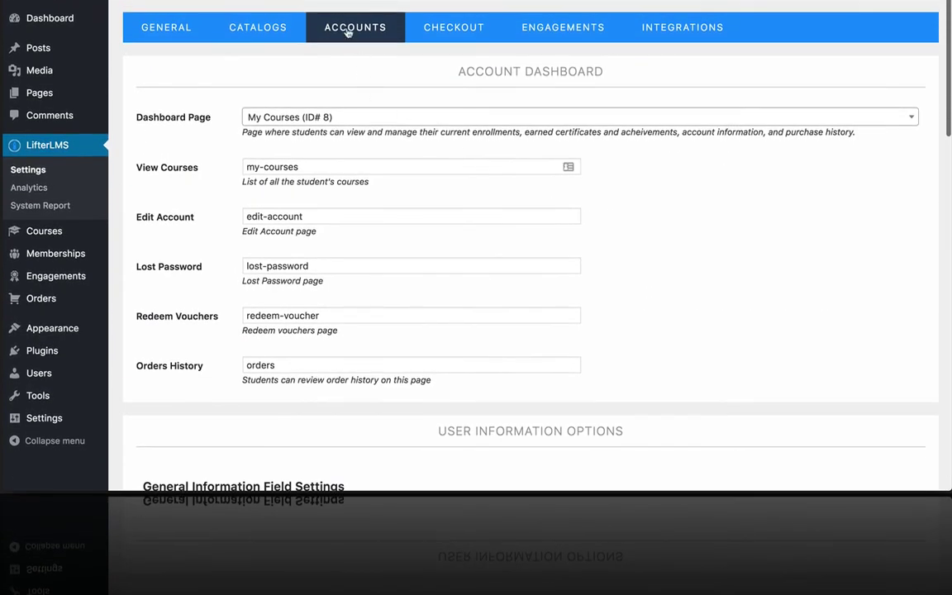
Switch to the Checkout tab and scroll down to the country and currency settings
{"action": "left_click", "coordinate": [430, 28]}
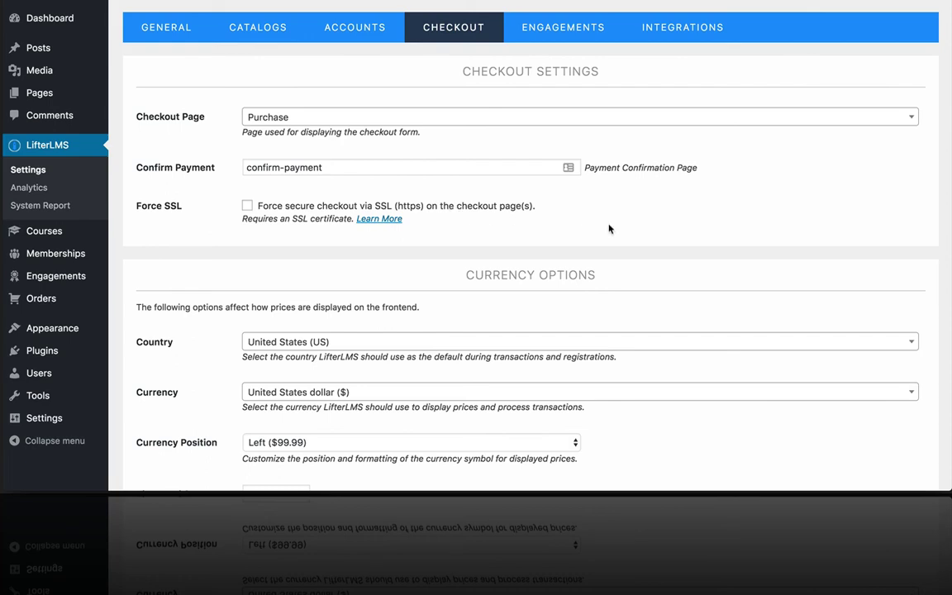
{"action": "scroll", "coordinate": [609, 229], "scroll_direction": "down", "scroll_amount": 1}
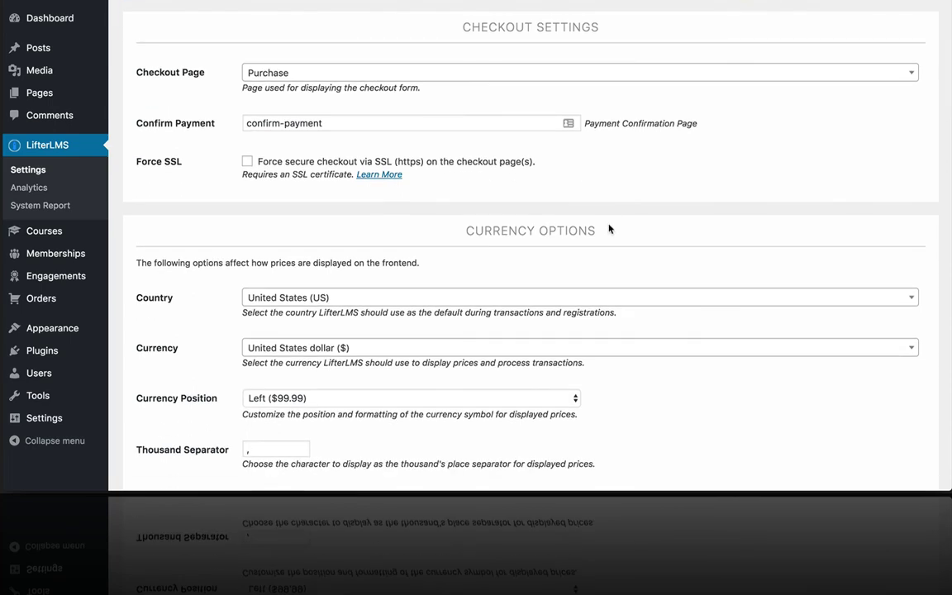
{"action": "scroll", "coordinate": [608, 229], "scroll_direction": "down", "scroll_amount": 2}
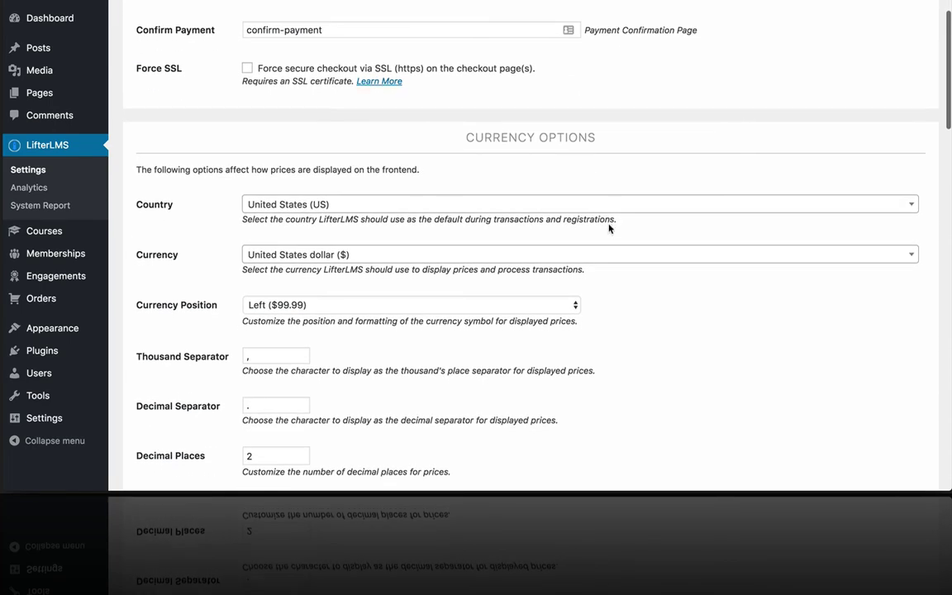
{"action": "scroll", "coordinate": [609, 229], "scroll_direction": "down", "scroll_amount": 1}
Keep United States (US) as country and Left ($99.99) as currency position, then scroll through Currency Options
{"action": "left_click", "coordinate": [462, 164]}
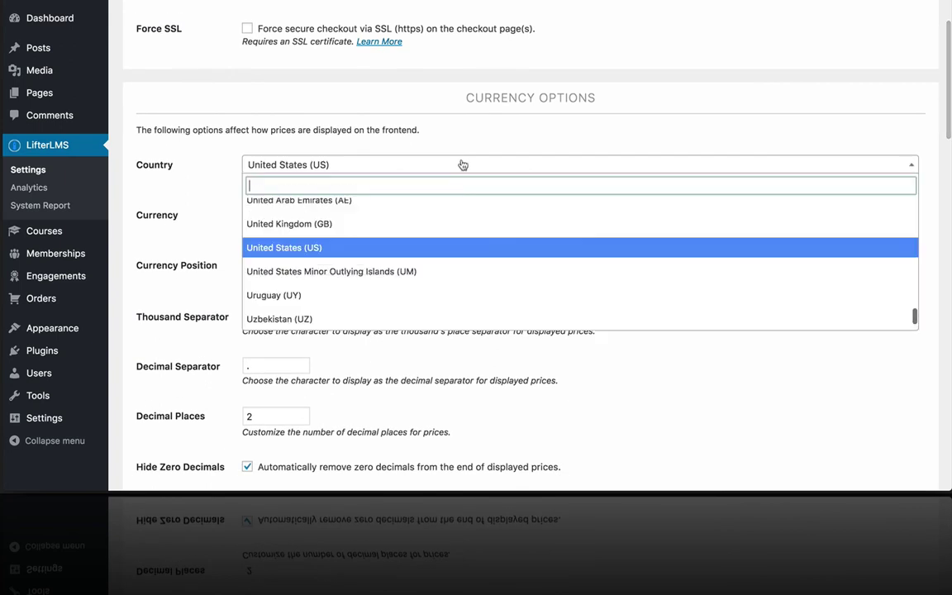
{"action": "left_click", "coordinate": [180, 149]}
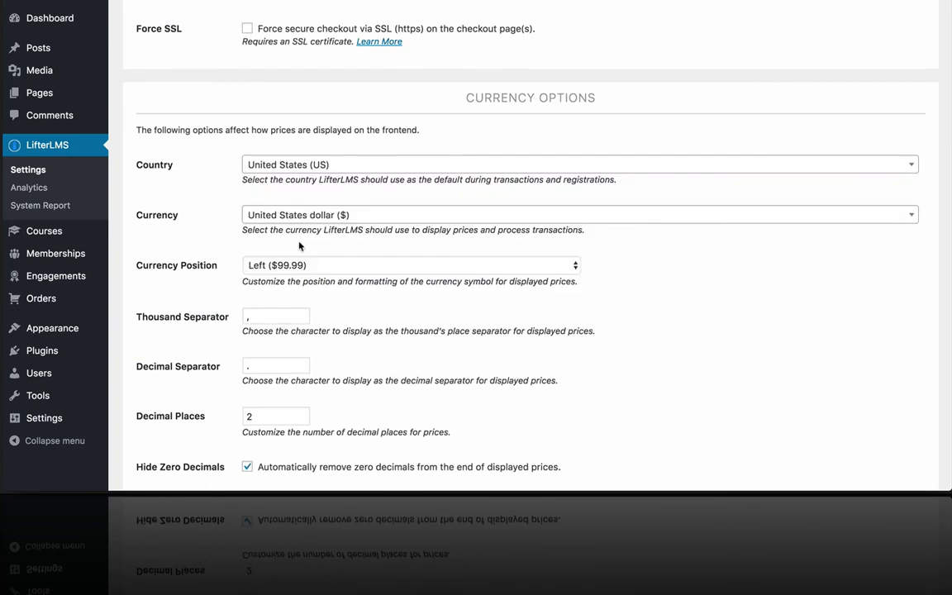
{"action": "left_click", "coordinate": [302, 266]}
{"action": "left_click", "coordinate": [302, 265]}
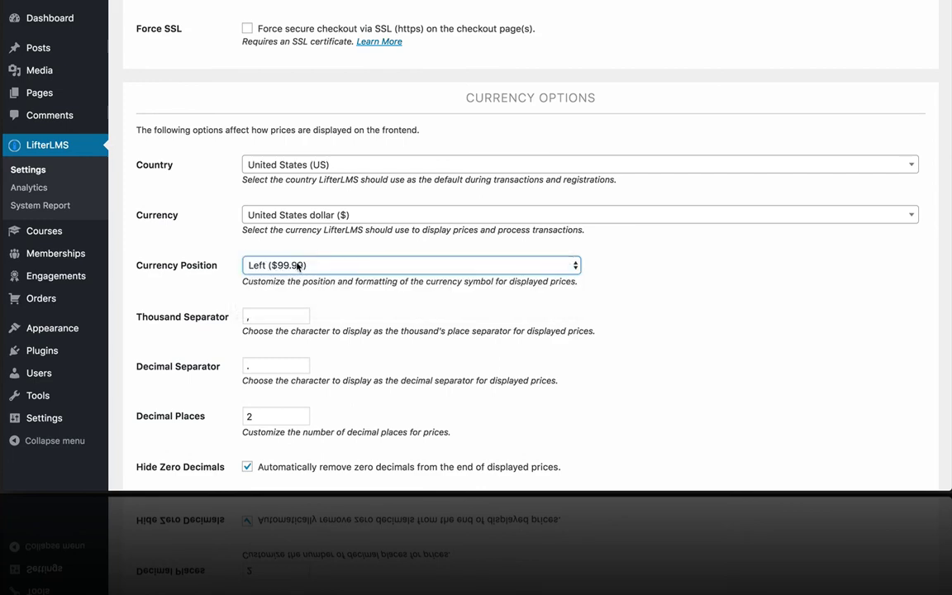
{"action": "scroll", "coordinate": [203, 274], "scroll_direction": "down", "scroll_amount": 1}
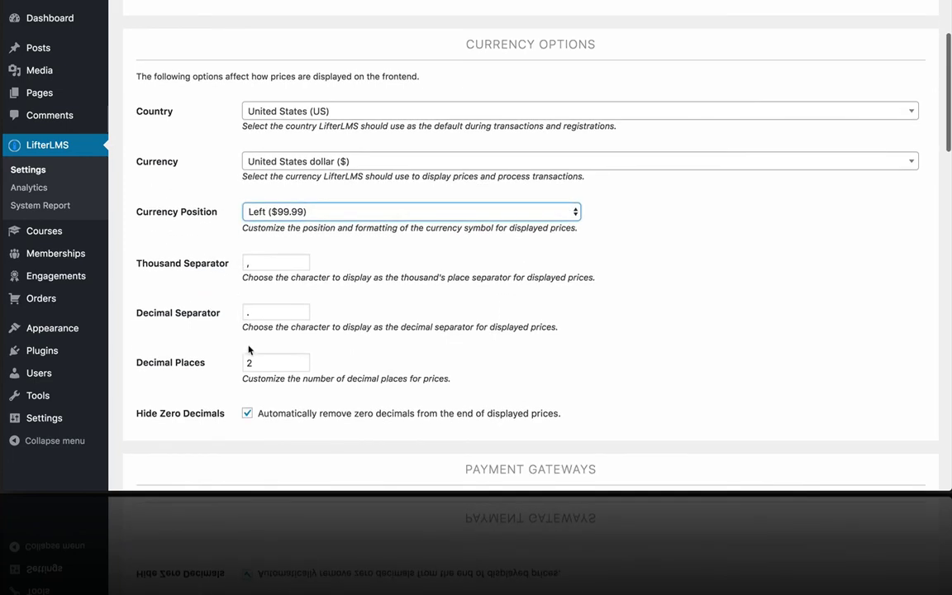
{"action": "scroll", "coordinate": [631, 300], "scroll_direction": "down", "scroll_amount": 1}
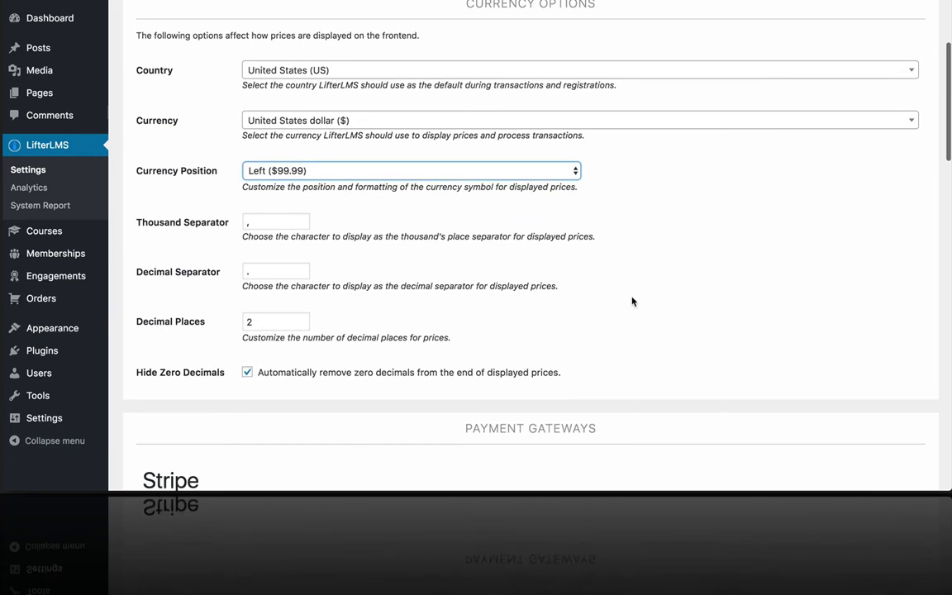
{"action": "scroll", "coordinate": [631, 301], "scroll_direction": "up", "scroll_amount": 4}
{"action": "scroll", "coordinate": [631, 301], "scroll_direction": "down", "scroll_amount": 9}
{"action": "scroll", "coordinate": [631, 301], "scroll_direction": "down", "scroll_amount": 2}
{"action": "scroll", "coordinate": [631, 301], "scroll_direction": "up", "scroll_amount": 1}
{"action": "scroll", "coordinate": [631, 301], "scroll_direction": "down", "scroll_amount": 5}
{"action": "scroll", "coordinate": [633, 302], "scroll_direction": "down", "scroll_amount": 4}
{"action": "scroll", "coordinate": [633, 301], "scroll_direction": "up", "scroll_amount": 6}
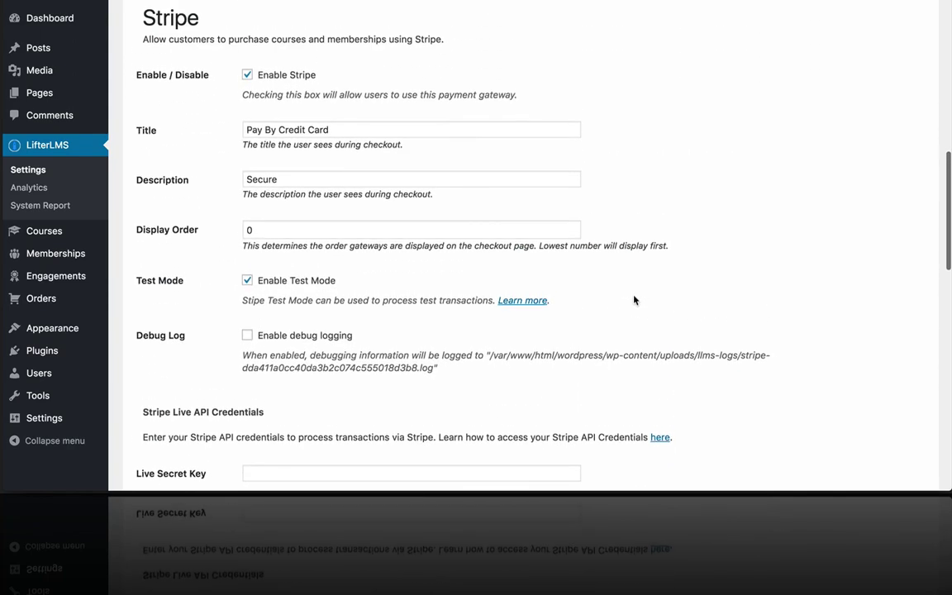
{"action": "scroll", "coordinate": [635, 299], "scroll_direction": "down", "scroll_amount": 1}
{"action": "scroll", "coordinate": [635, 299], "scroll_direction": "down", "scroll_amount": 10}
{"action": "scroll", "coordinate": [635, 299], "scroll_direction": "down", "scroll_amount": 8}
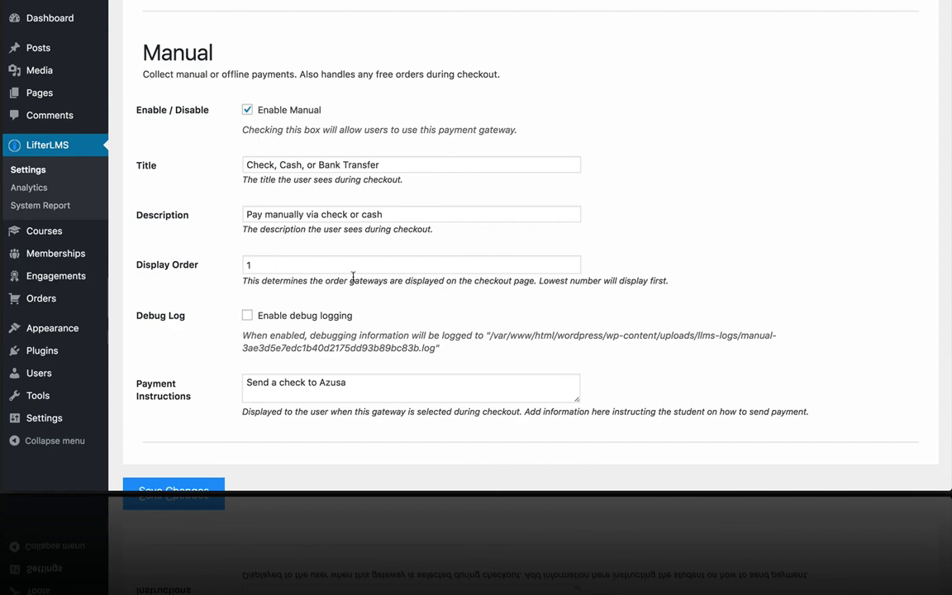
{"action": "scroll", "coordinate": [371, 277], "scroll_direction": "down", "scroll_amount": 2}
{"action": "scroll", "coordinate": [375, 277], "scroll_direction": "up", "scroll_amount": 10}
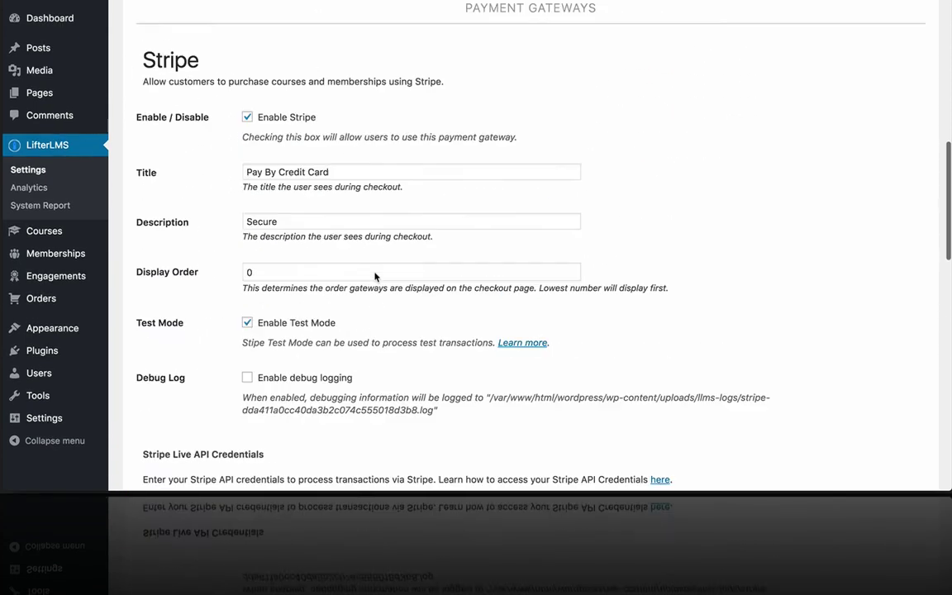
{"action": "scroll", "coordinate": [375, 276], "scroll_direction": "up", "scroll_amount": 15}
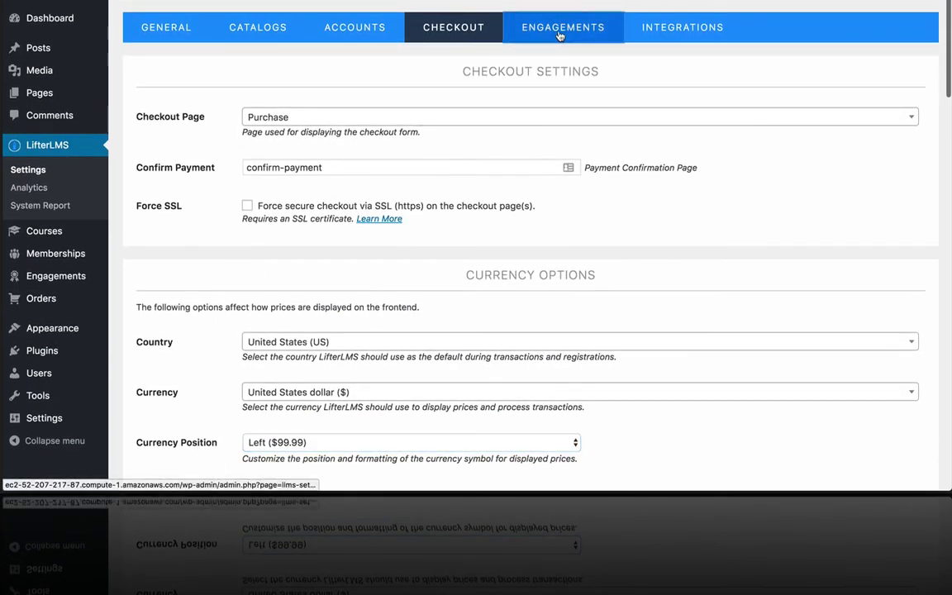
Open the Engagements tab and scroll through the email sender details and 800 × 616 certificate image sizes
{"action": "left_click", "coordinate": [559, 35]}
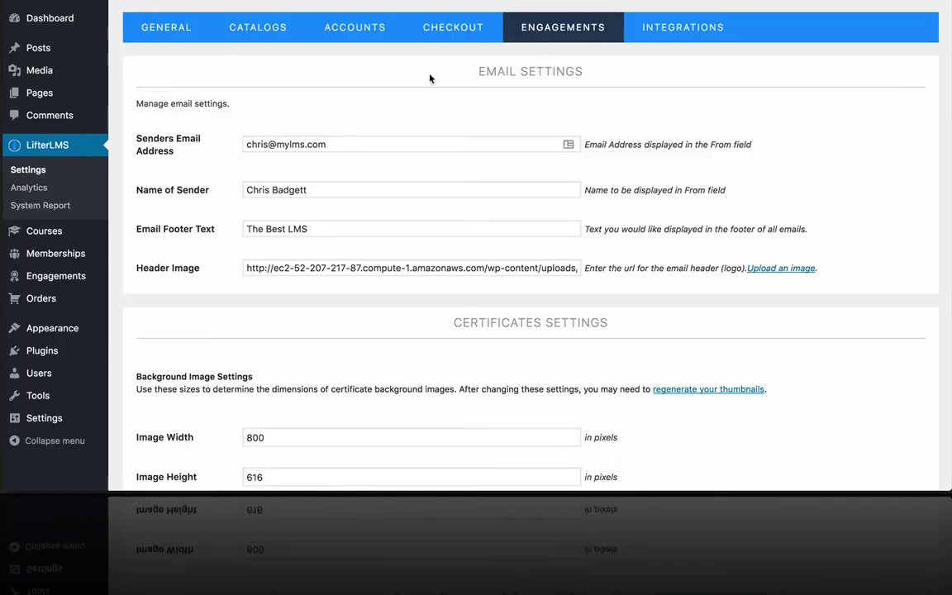
{"action": "scroll", "coordinate": [405, 191], "scroll_direction": "down", "scroll_amount": 1}
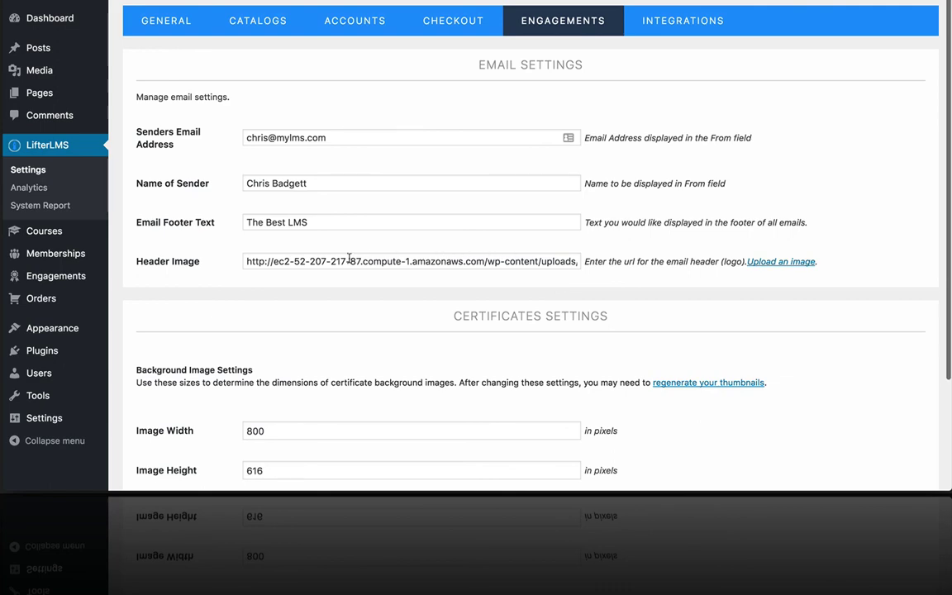
{"action": "scroll", "coordinate": [350, 259], "scroll_direction": "down", "scroll_amount": 2}
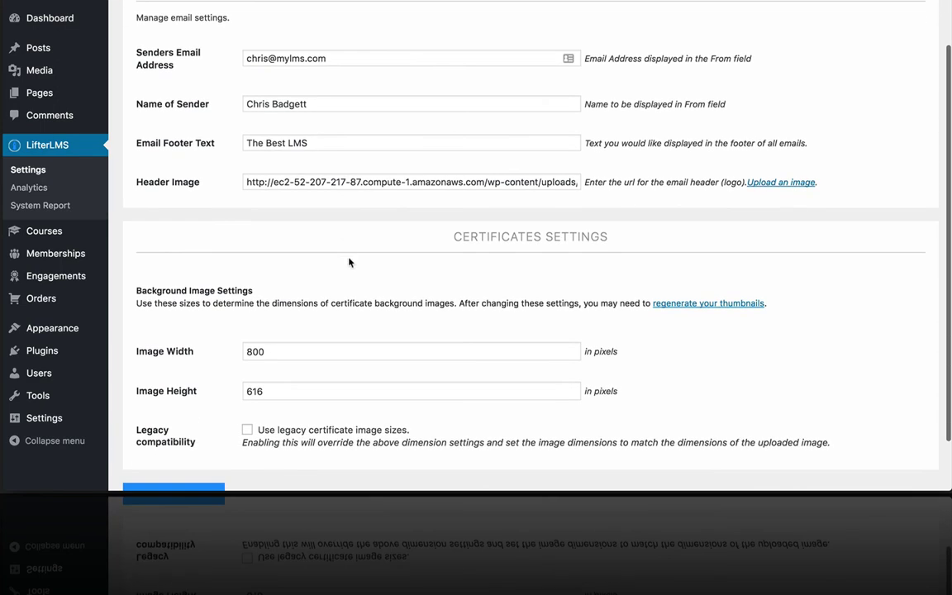
{"action": "scroll", "coordinate": [443, 339], "scroll_direction": "down", "scroll_amount": 2}
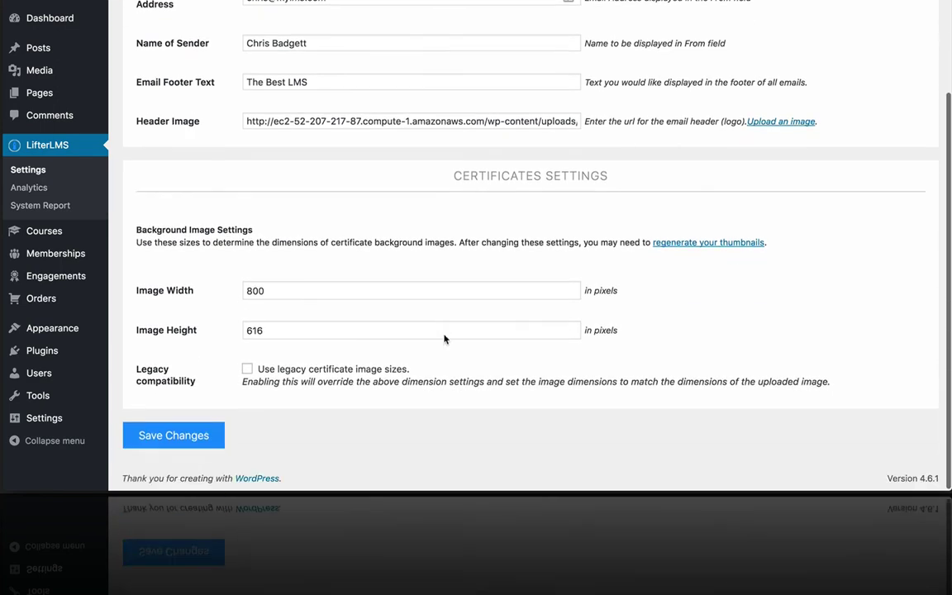
{"action": "scroll", "coordinate": [444, 339], "scroll_direction": "up", "scroll_amount": 5}
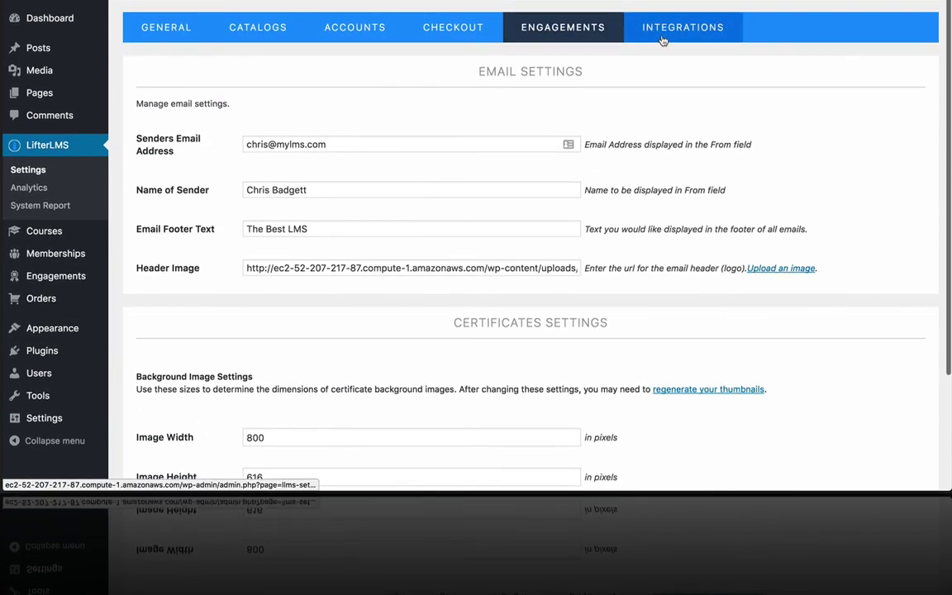
Check the Integrations tab's bbPress and BuddyPress options, then return to the General tab
{"action": "left_click", "coordinate": [661, 38]}
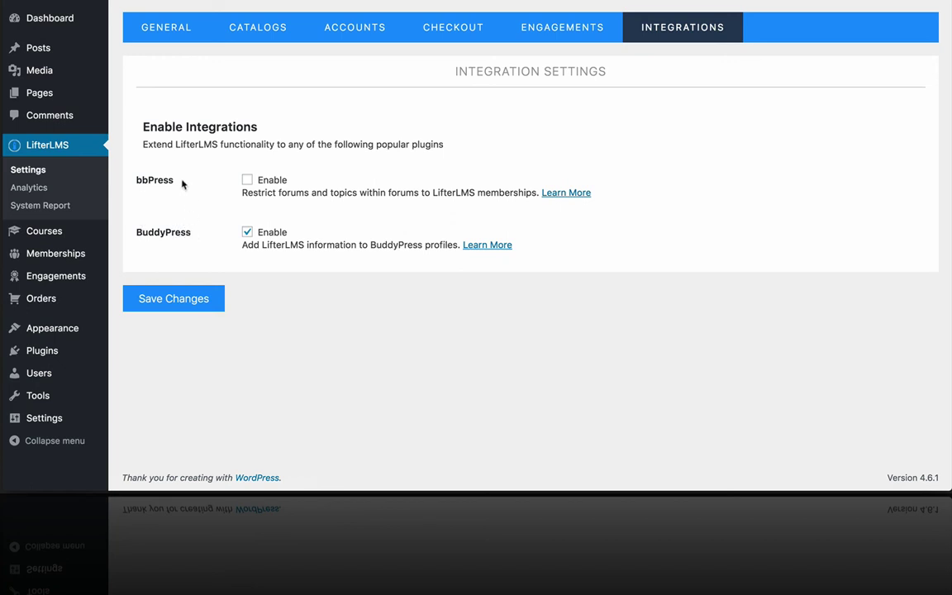
{"action": "left_click_drag", "start_coordinate": [181, 183], "coordinate": [138, 178]}
{"action": "left_click", "coordinate": [159, 29]}
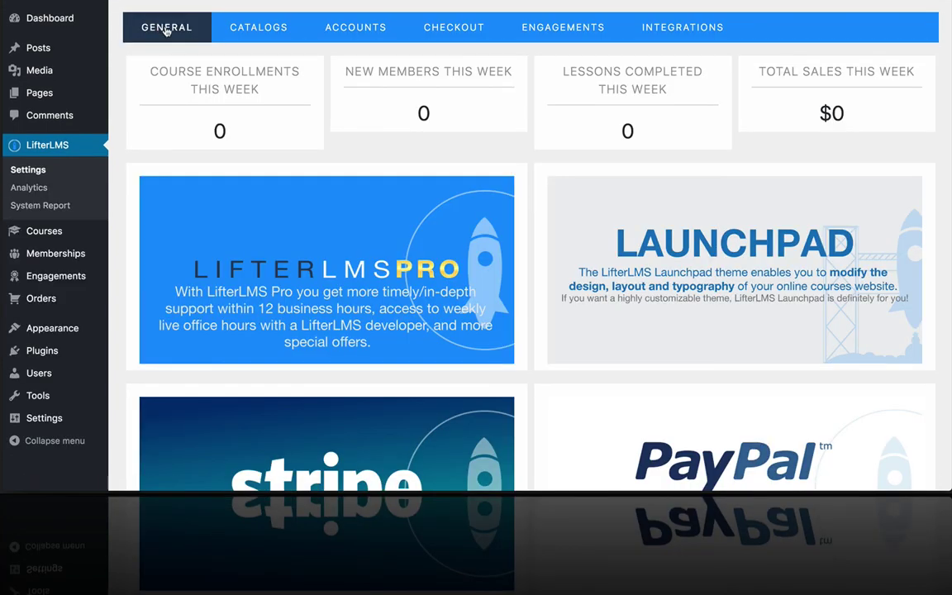